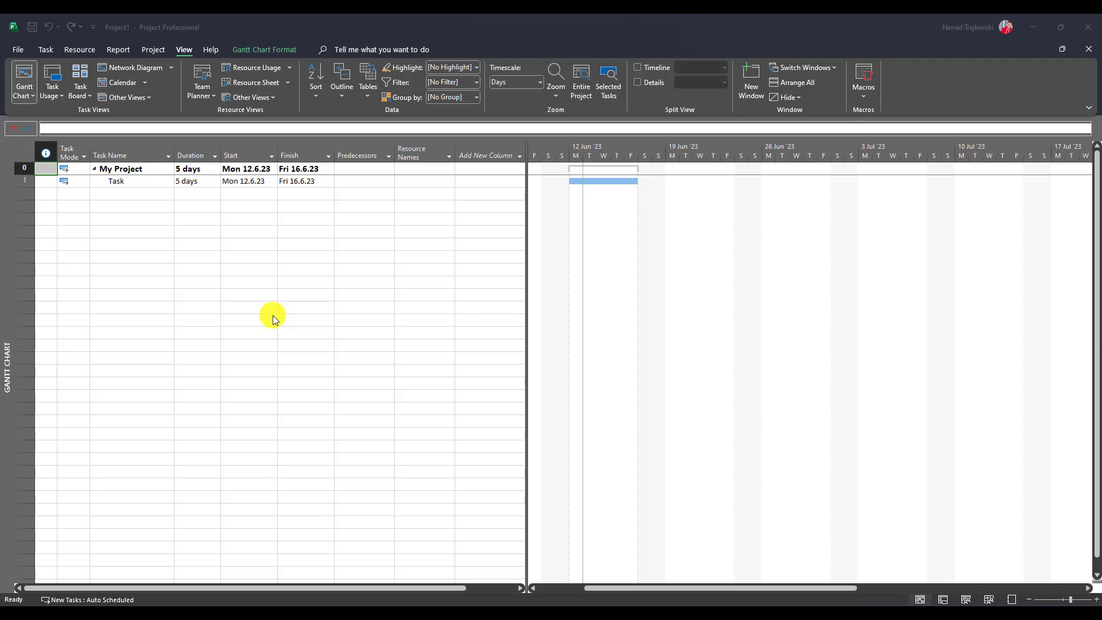
Switch to the Resource Sheet and review John's resource details (100% max units, $0,00/hr).
left_click(164, 182)
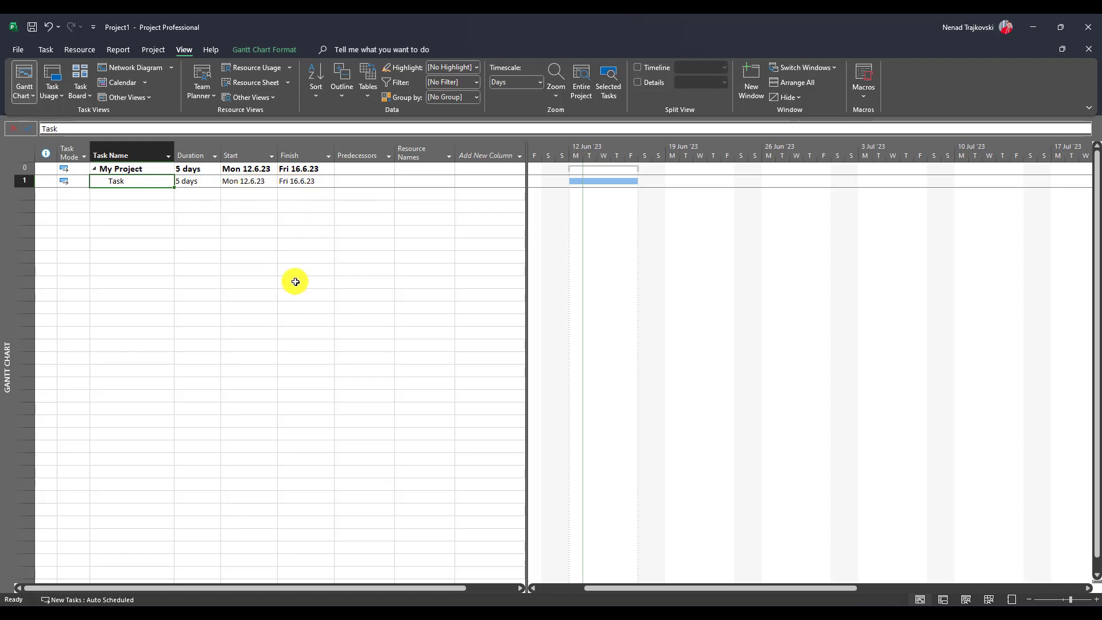
left_click(255, 82)
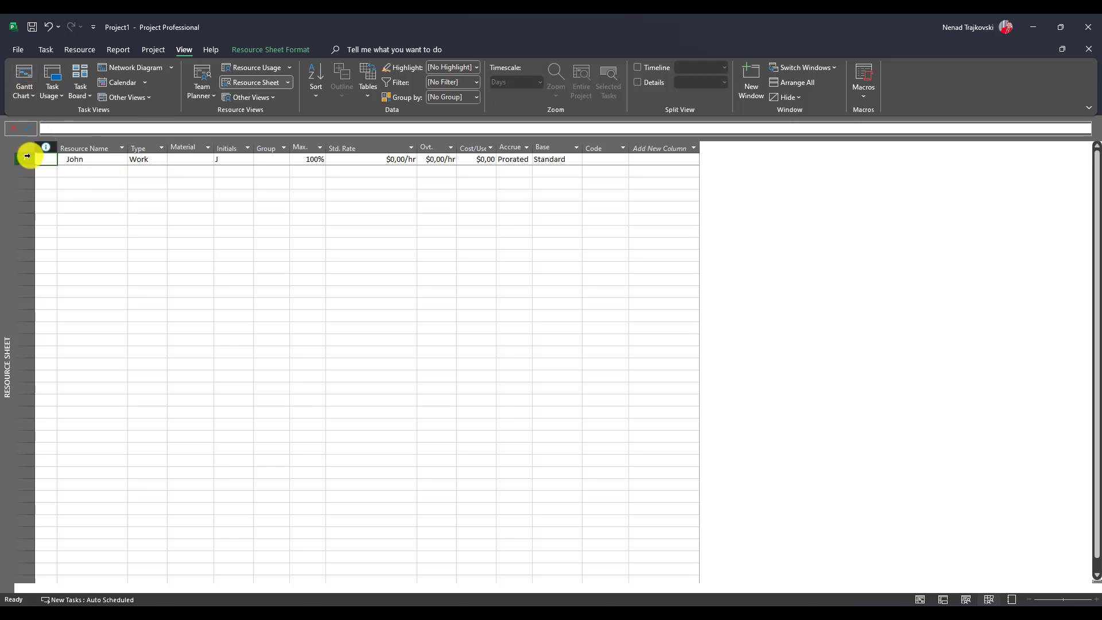
double_click(24, 159)
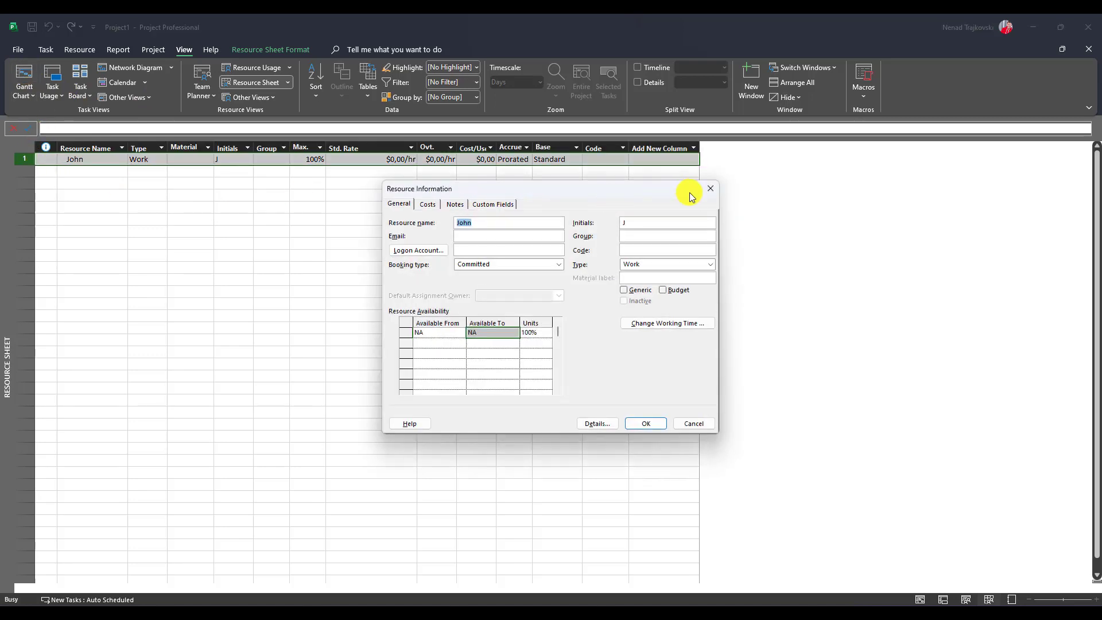
left_click(714, 189)
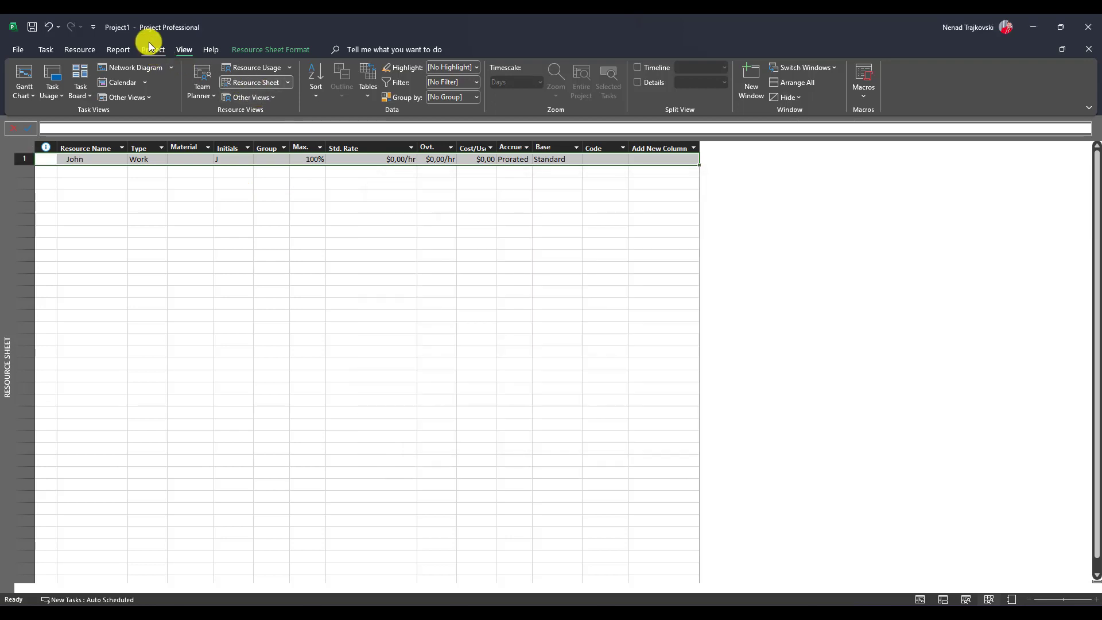
left_click(150, 47)
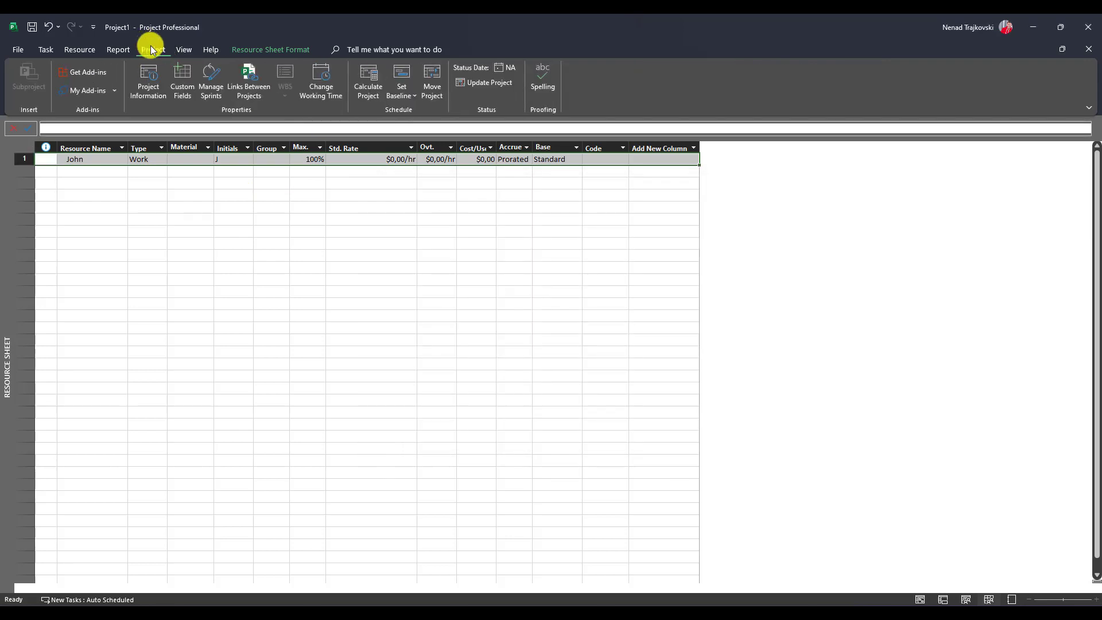
Add a 'Day off' exception on 14.6.2023 to John's working-time calendar.
left_click(315, 83)
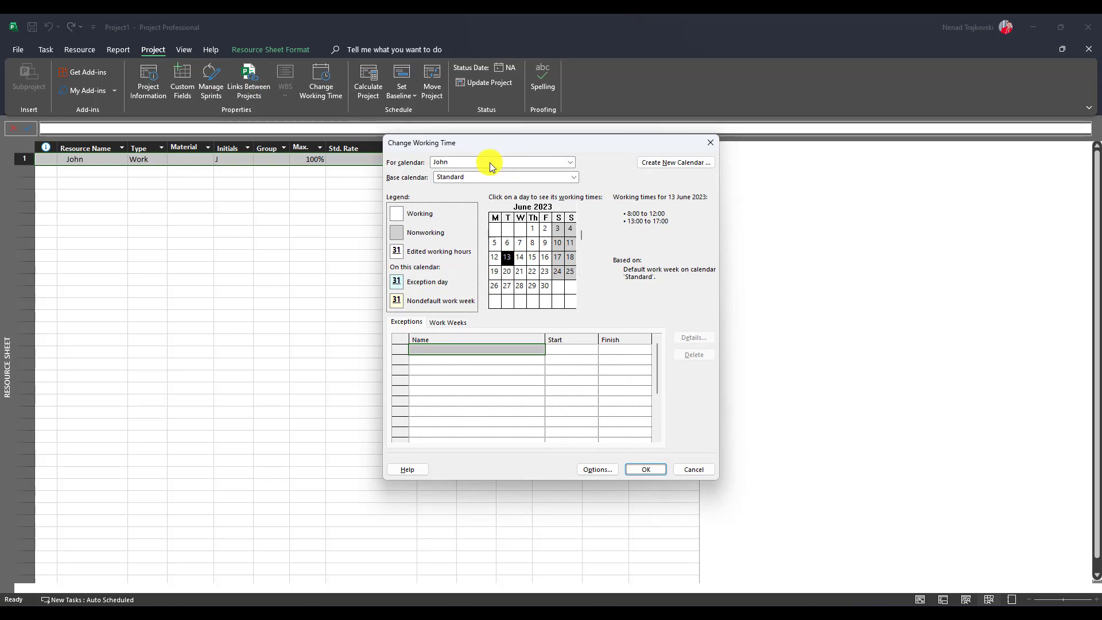
left_click(467, 351)
type("Day off")
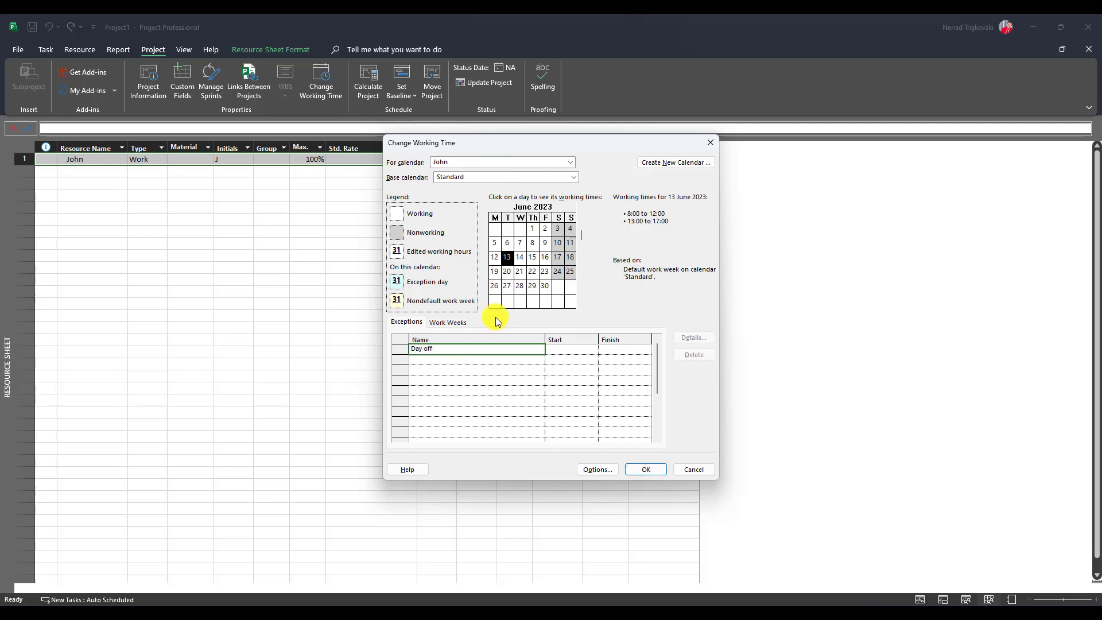
key("Tab")
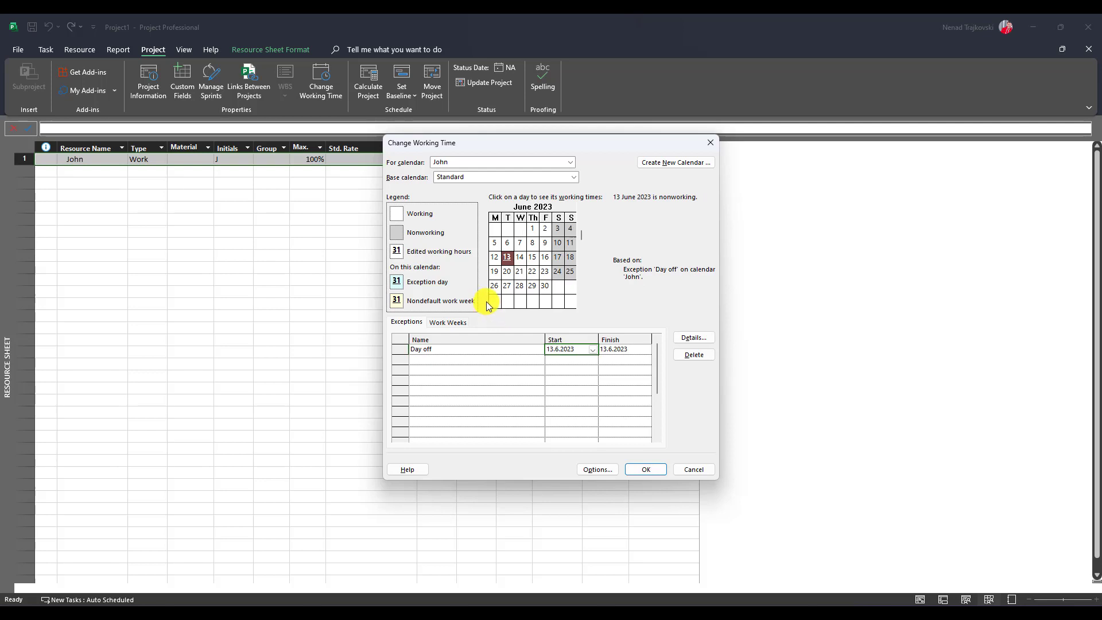
type("14.6")
key("Return")
Add a second 'Day off' exception on 16.6.2023 and save the calendar.
key("Down")
key("Left")
type("Day off")
key("Return")
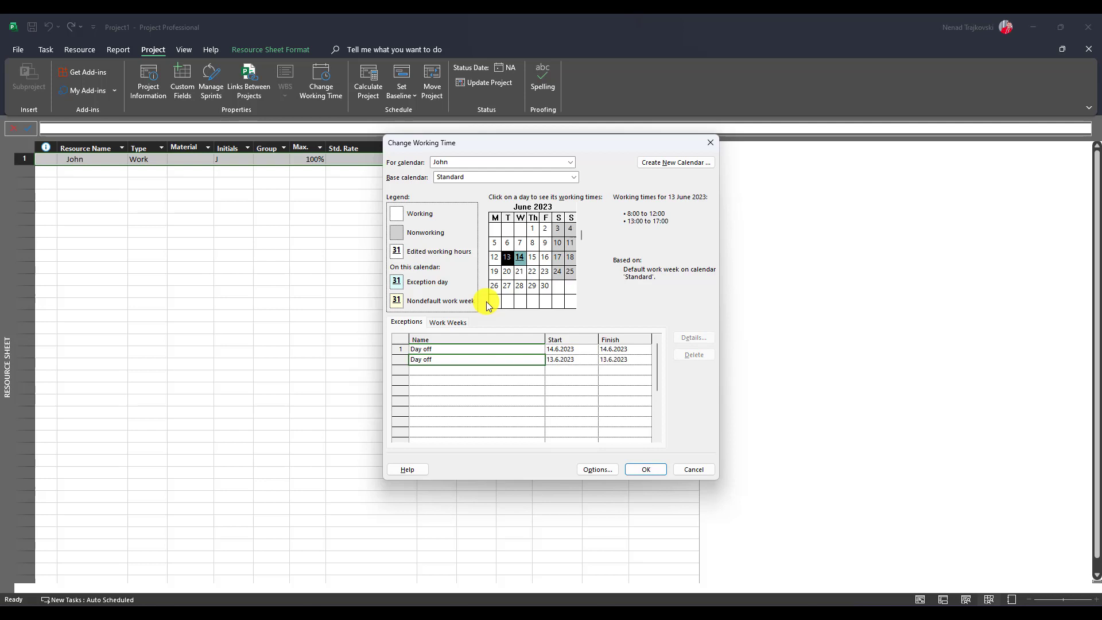
key("Right")
type("16.6")
key("Return")
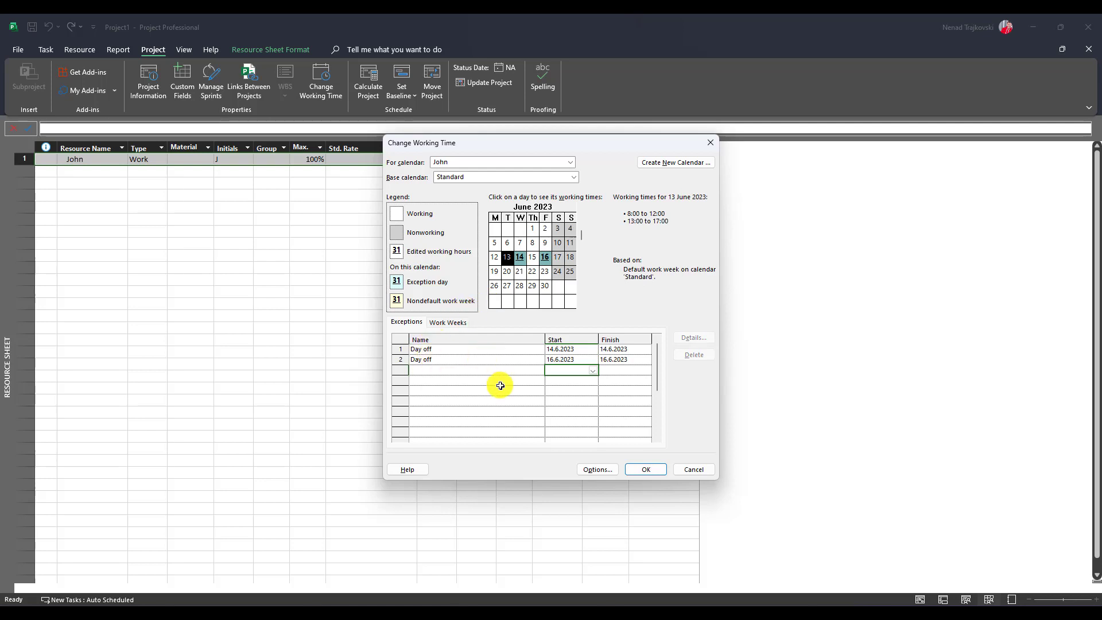
left_click(645, 470)
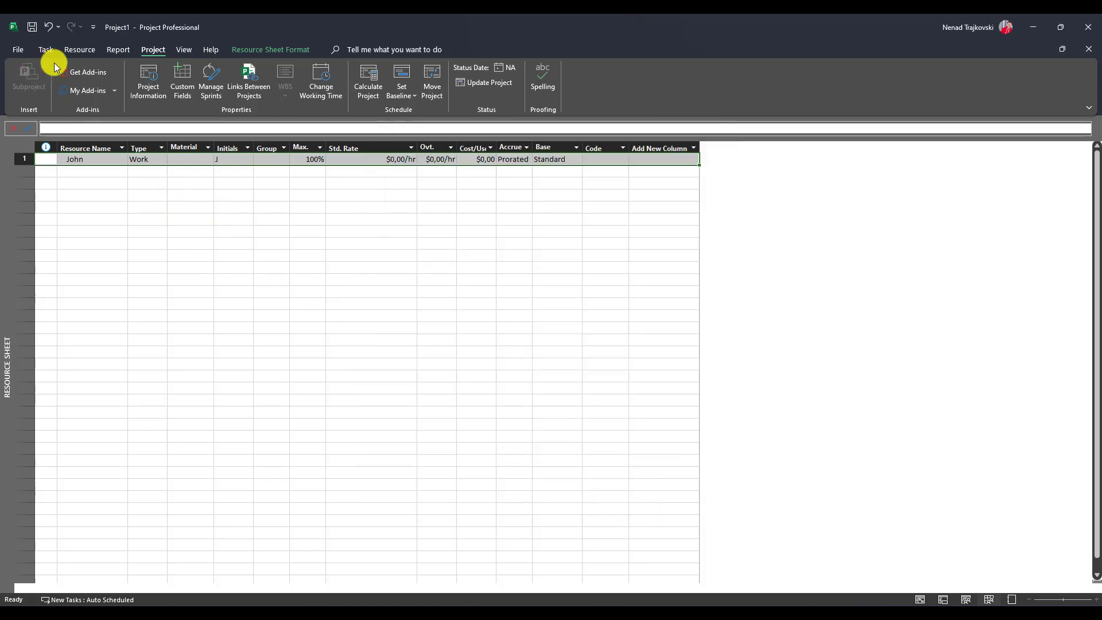
Go from the Gantt Chart to the Task Usage view with the Task Form shown below.
left_click(56, 53)
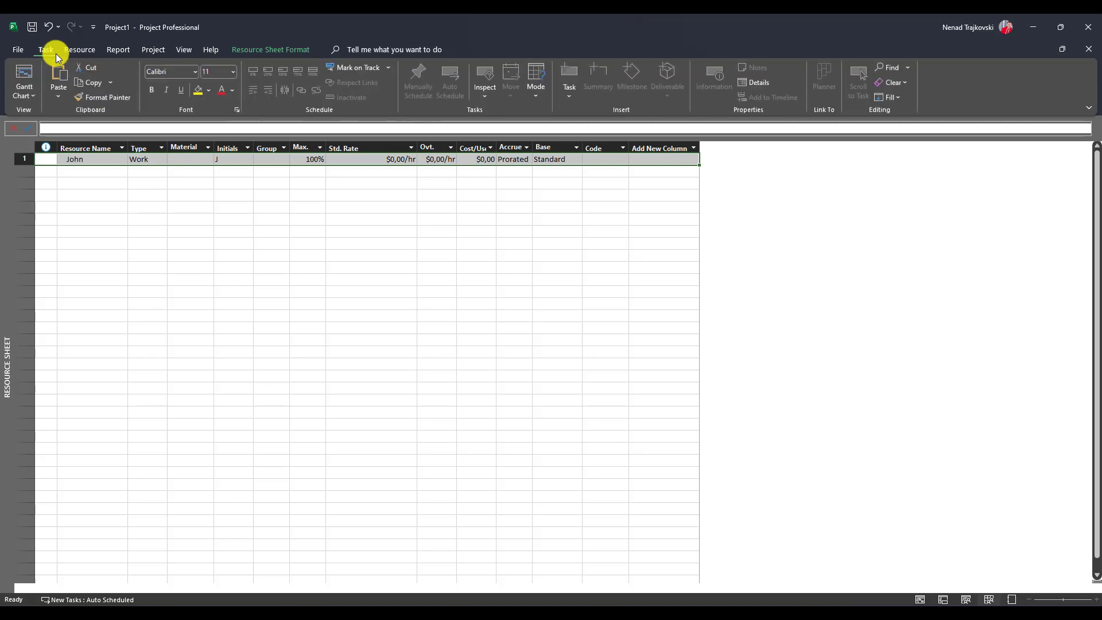
left_click(28, 74)
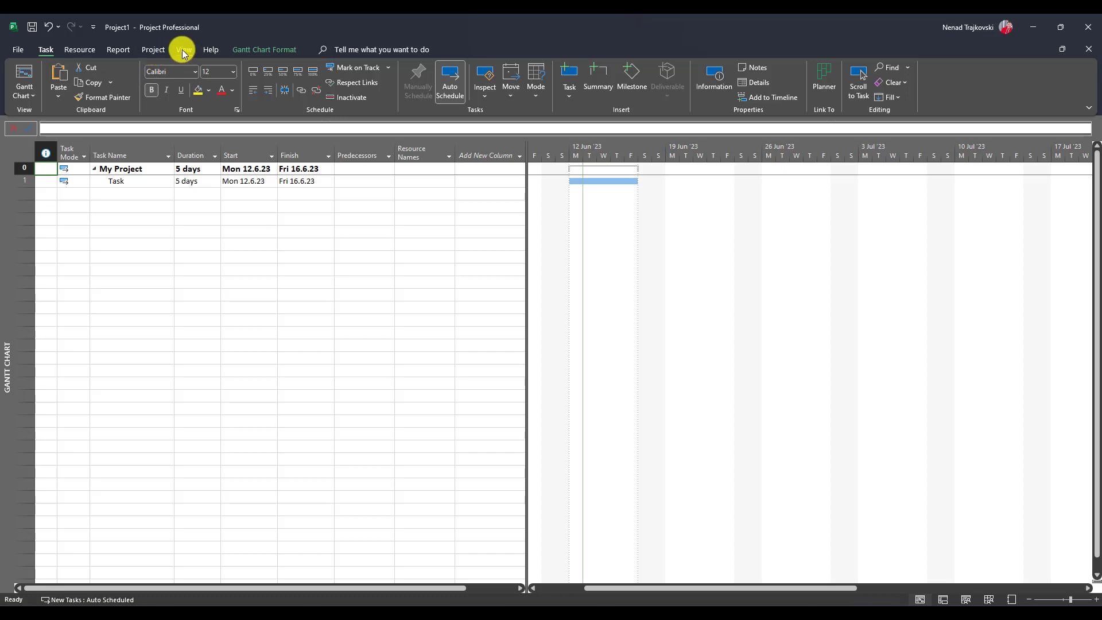
left_click(182, 50)
left_click(53, 92)
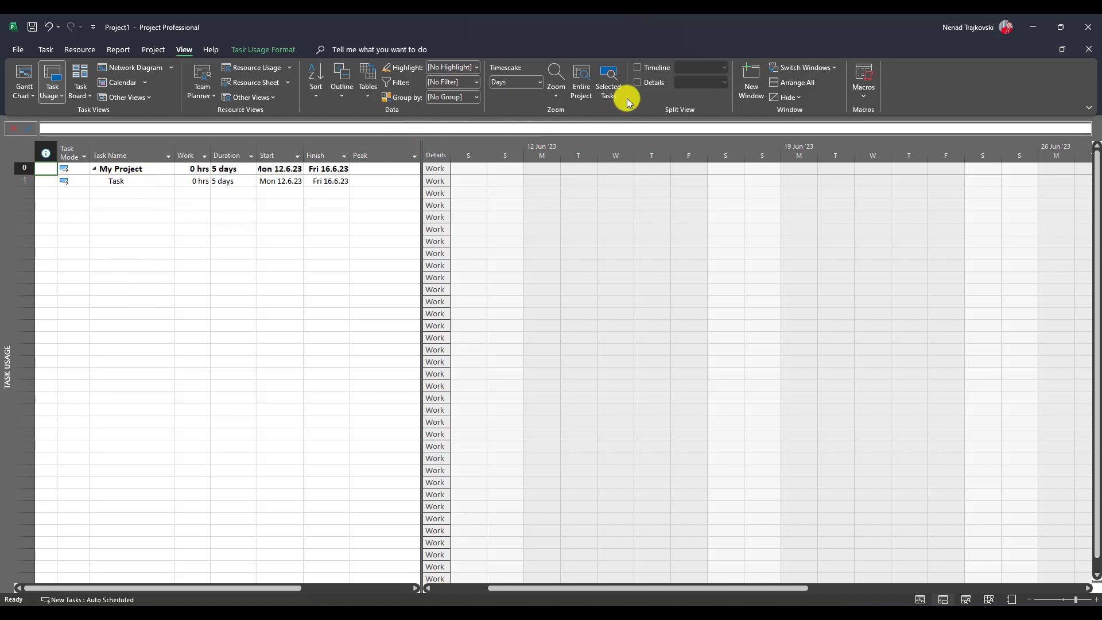
left_click(643, 83)
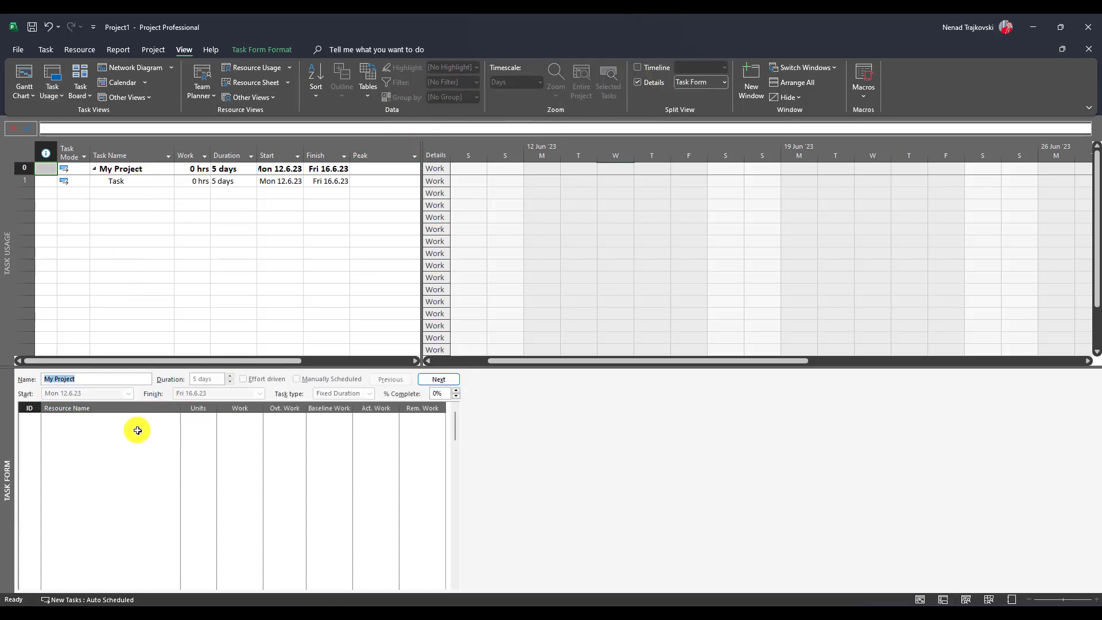
Show work details in the Task Form and make Task a Fixed Duration task.
right_click(115, 458)
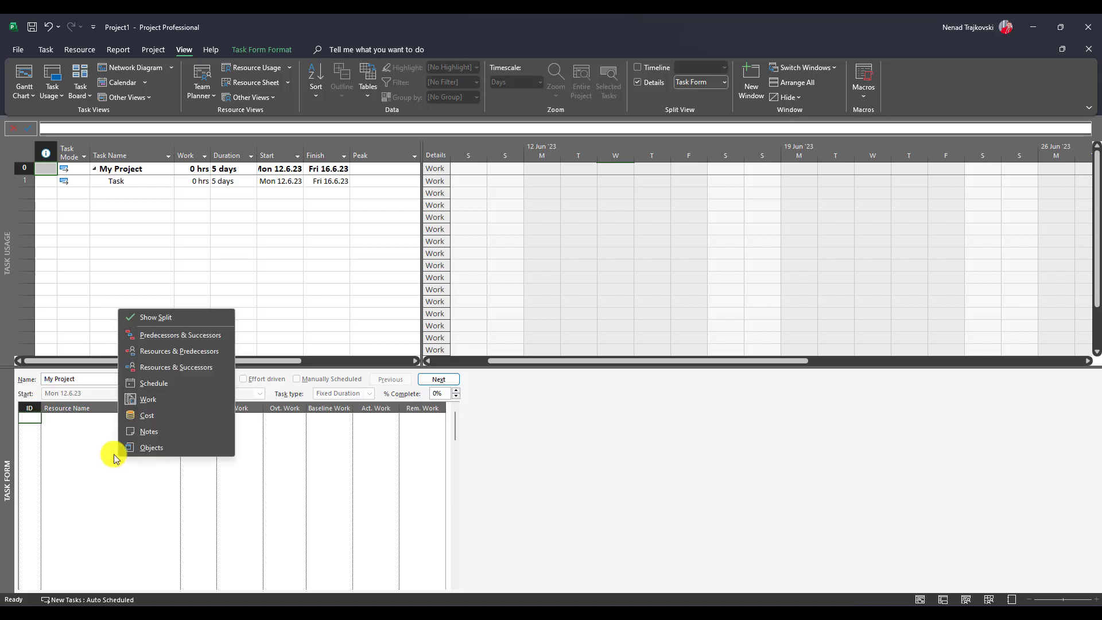
left_click(151, 398)
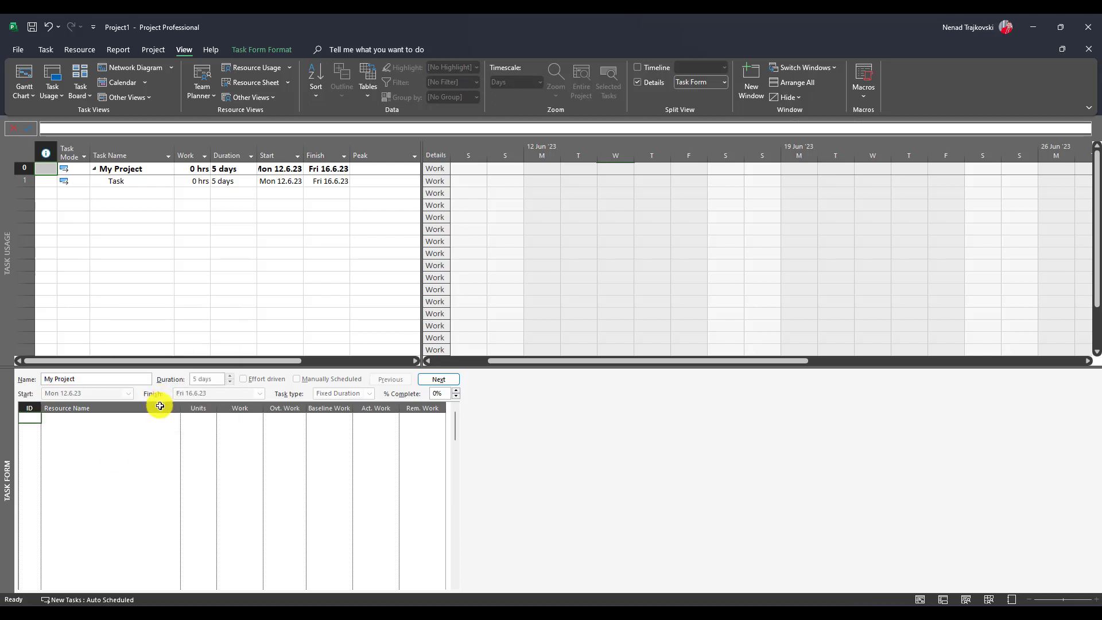
left_click(131, 180)
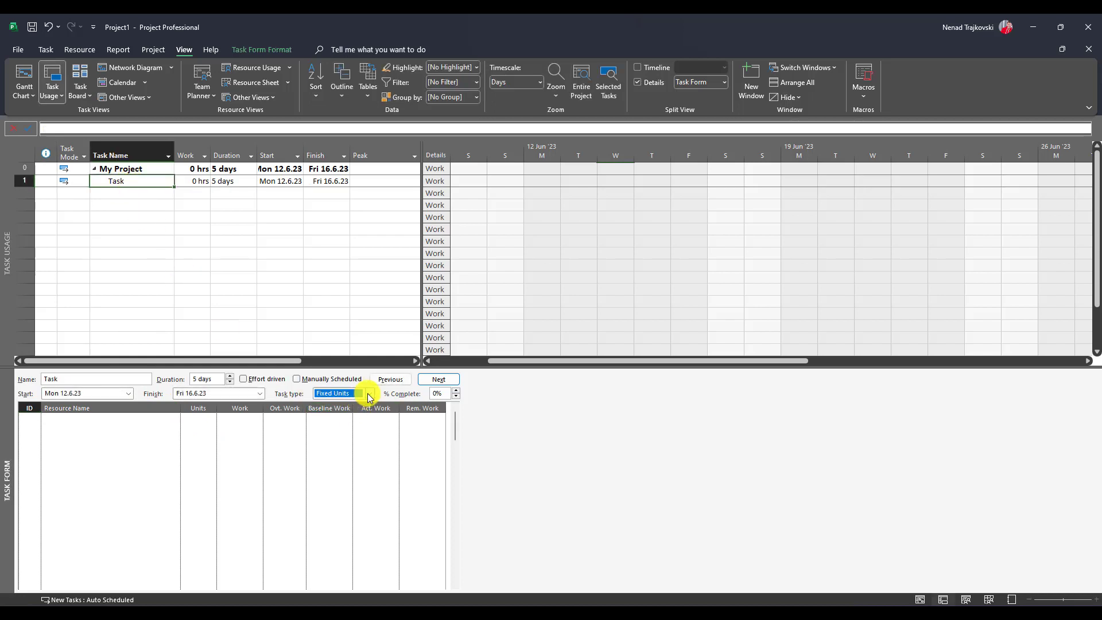
left_click(369, 396)
left_click(347, 409)
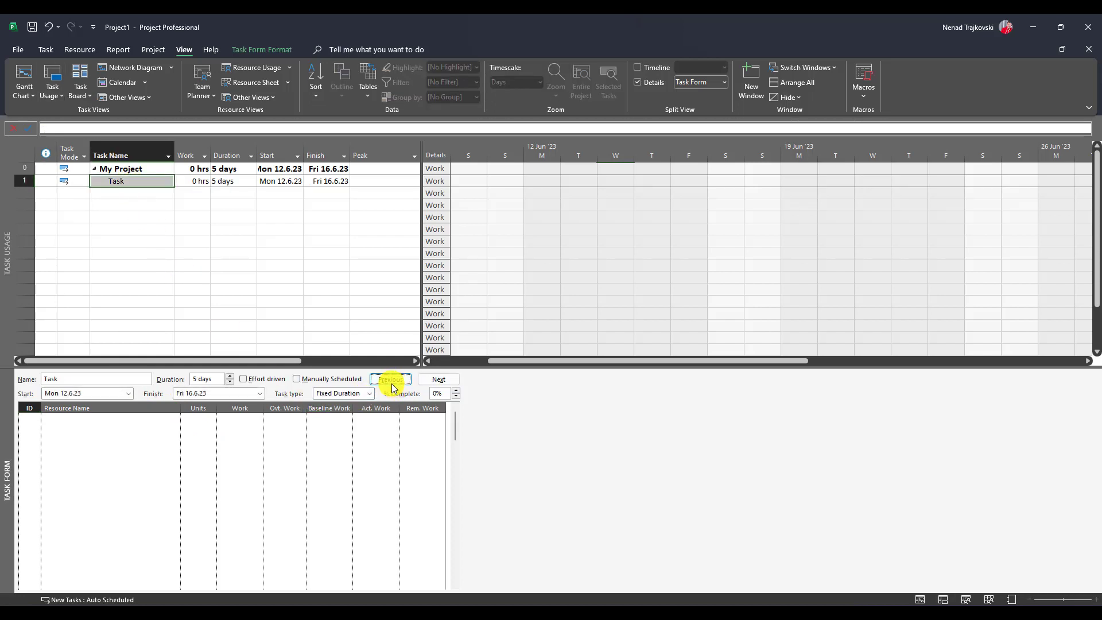
Assign John to Task, giving 24 hrs of work skipping the days off.
left_click(172, 417)
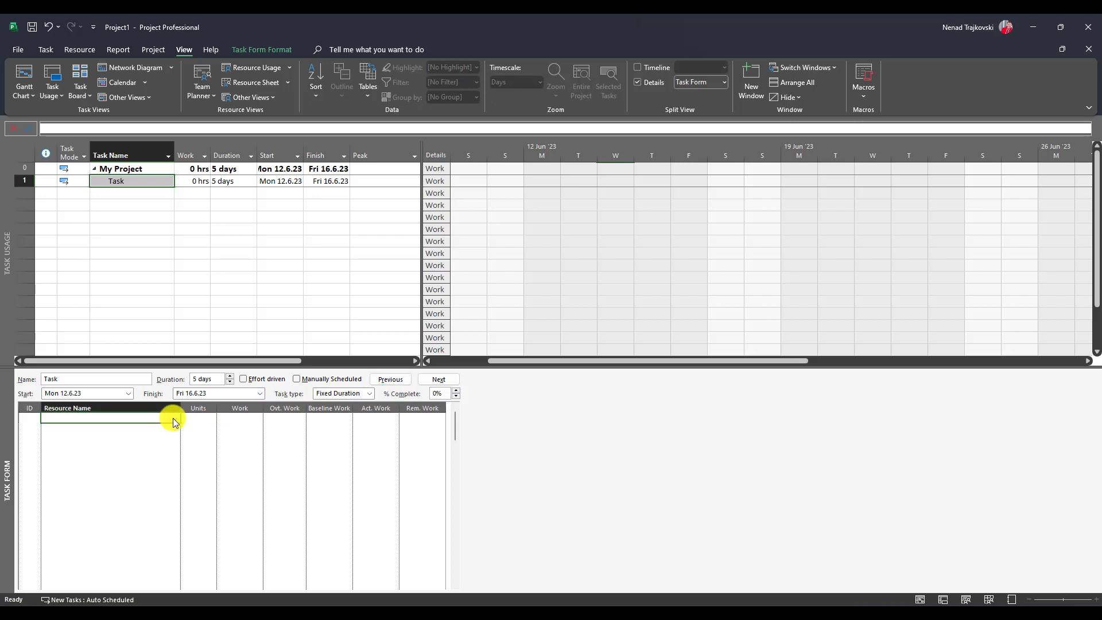
left_click(175, 418)
left_click(177, 426)
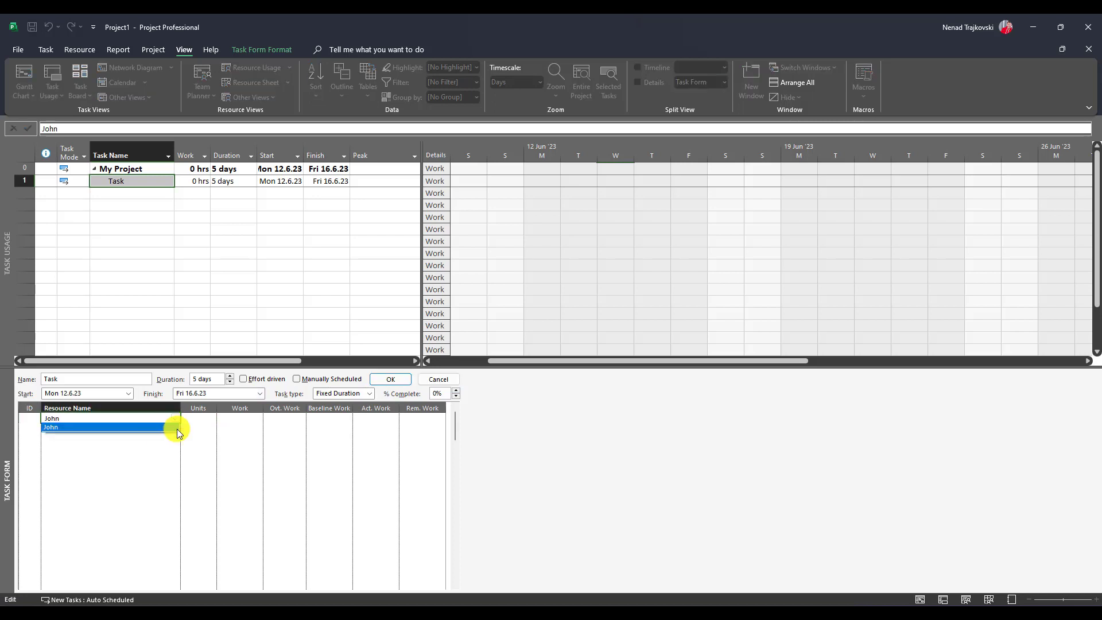
left_click(388, 380)
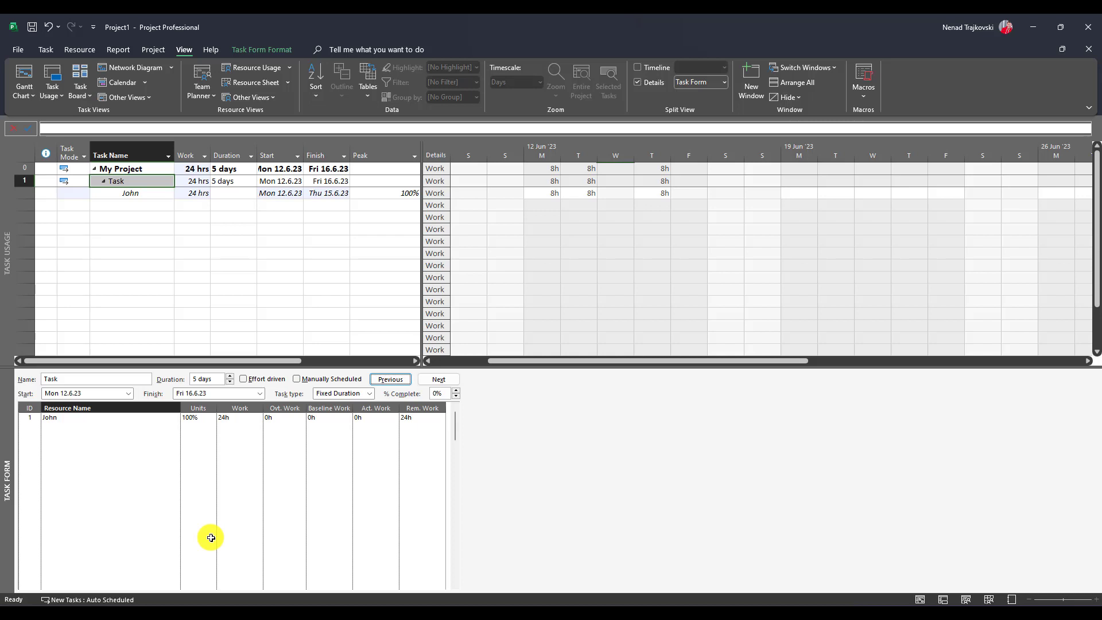
left_click(202, 379)
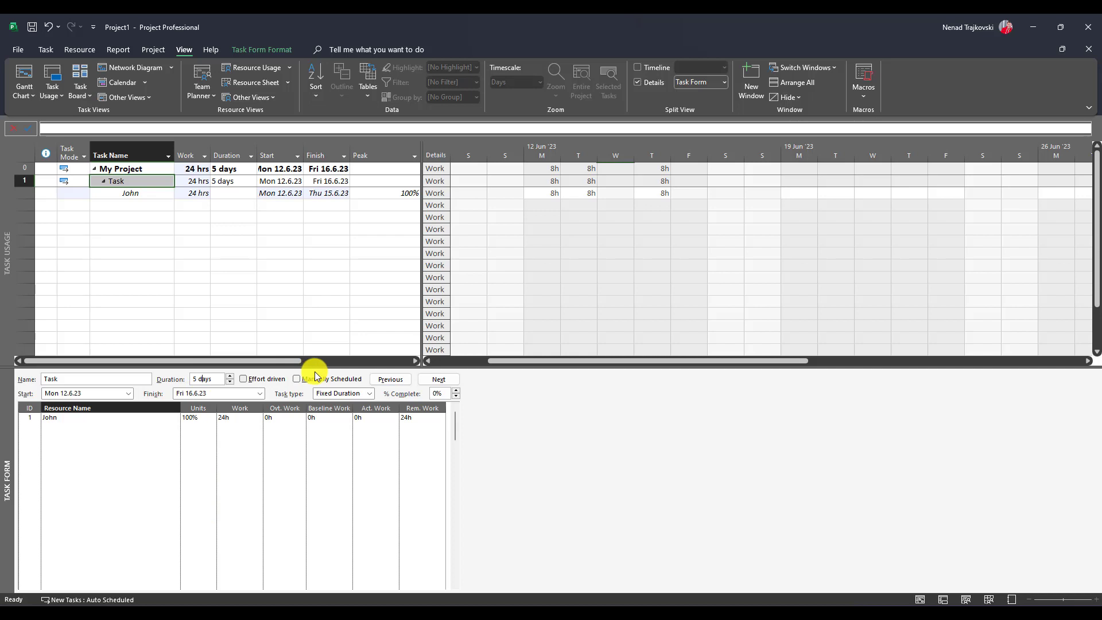
key("BackSpace")
type("7")
left_click(393, 379)
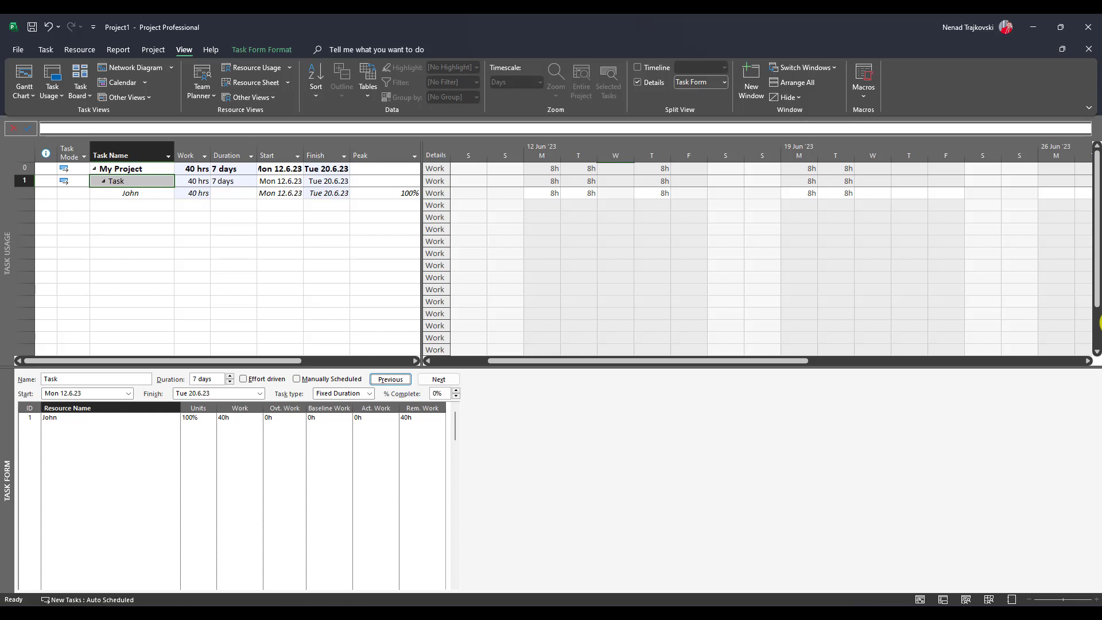
key("ctrl+z")
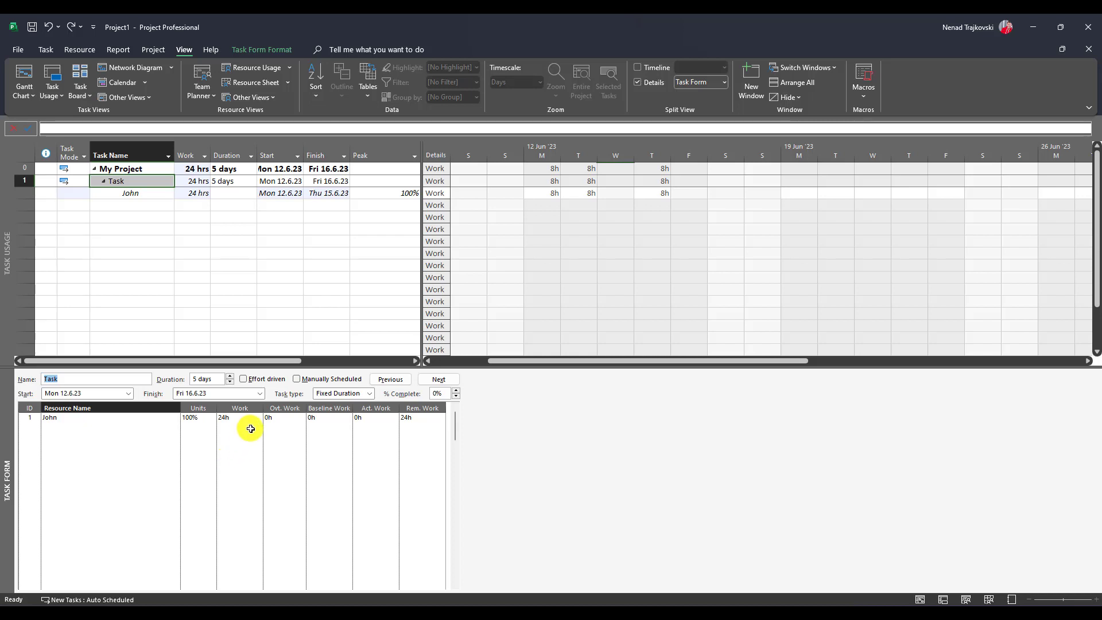
Show the Resource Sheet in the upper pane and select the empty second resource row.
left_click(256, 84)
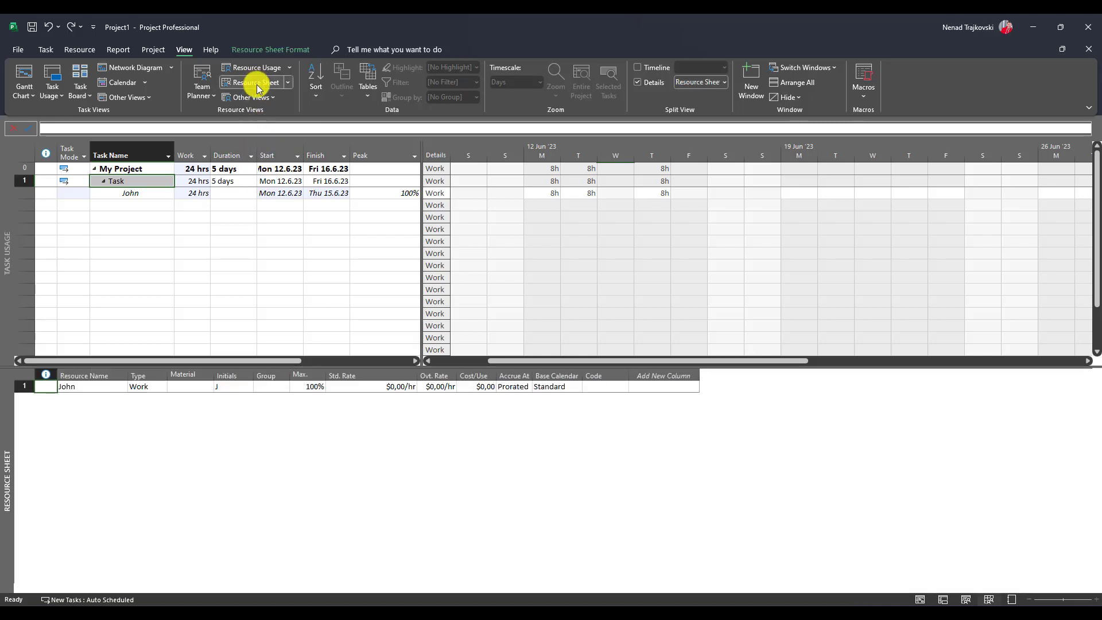
key("ctrl+z")
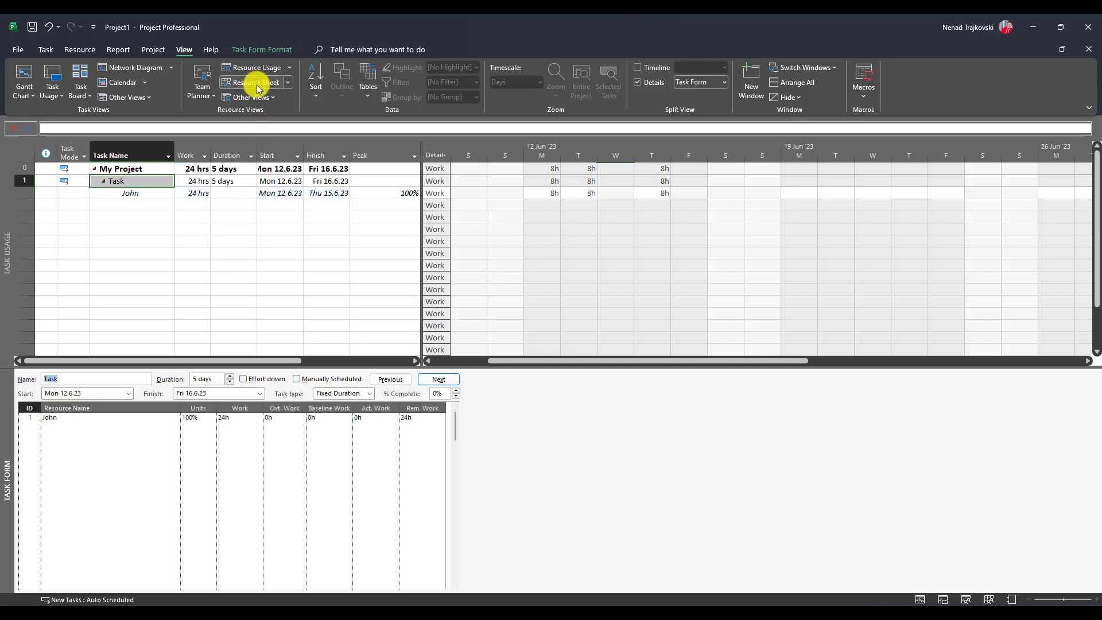
left_click(183, 254)
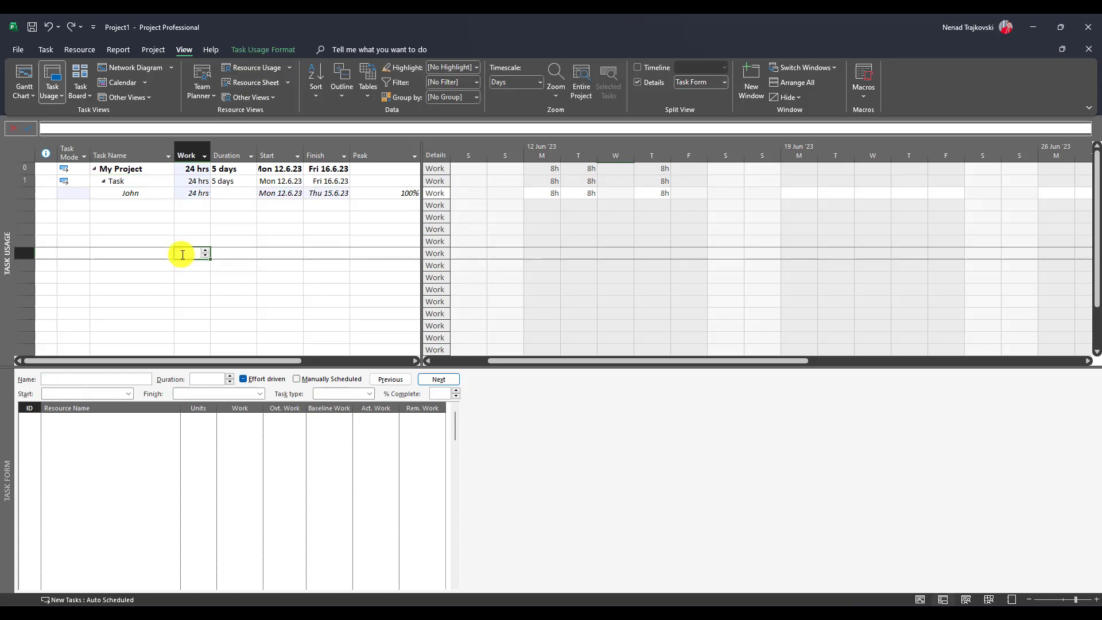
left_click(252, 83)
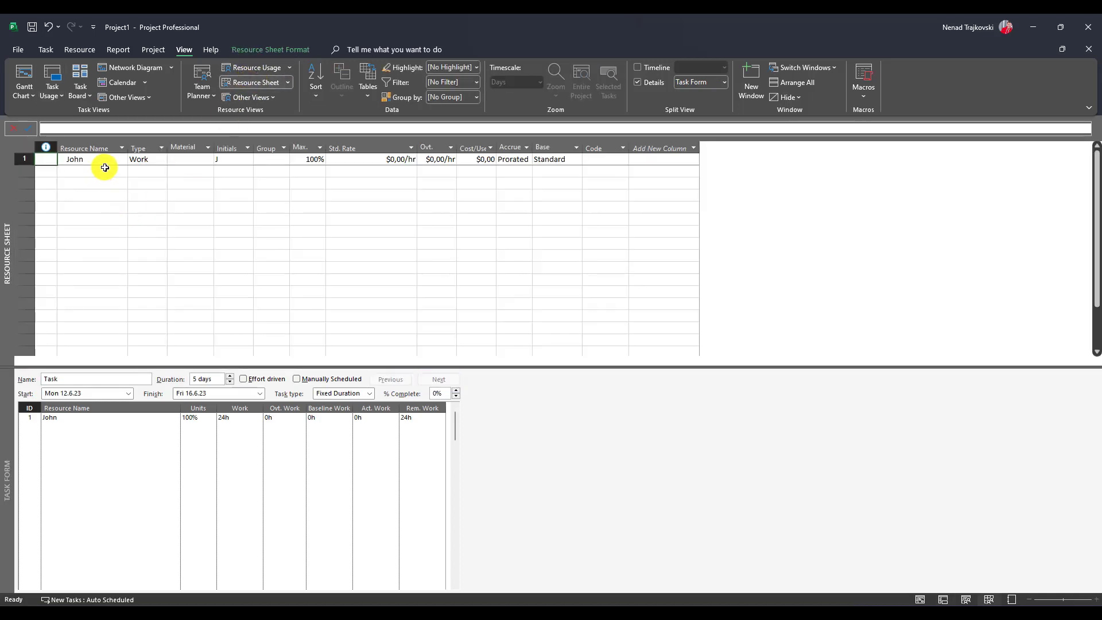
left_click(100, 171)
Add Mary as a second resource in the Resource Sheet.
type("Mary")
key("Return")
key("Up")
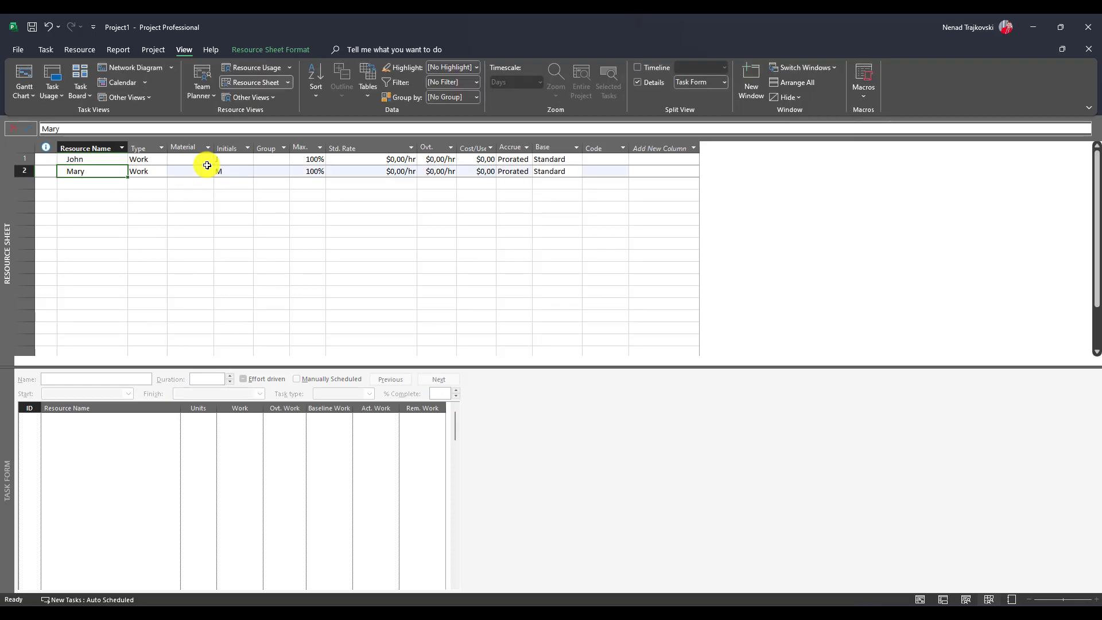
In the Gantt Chart's Task Form, change Task's resource from John to Mary.
left_click(23, 79)
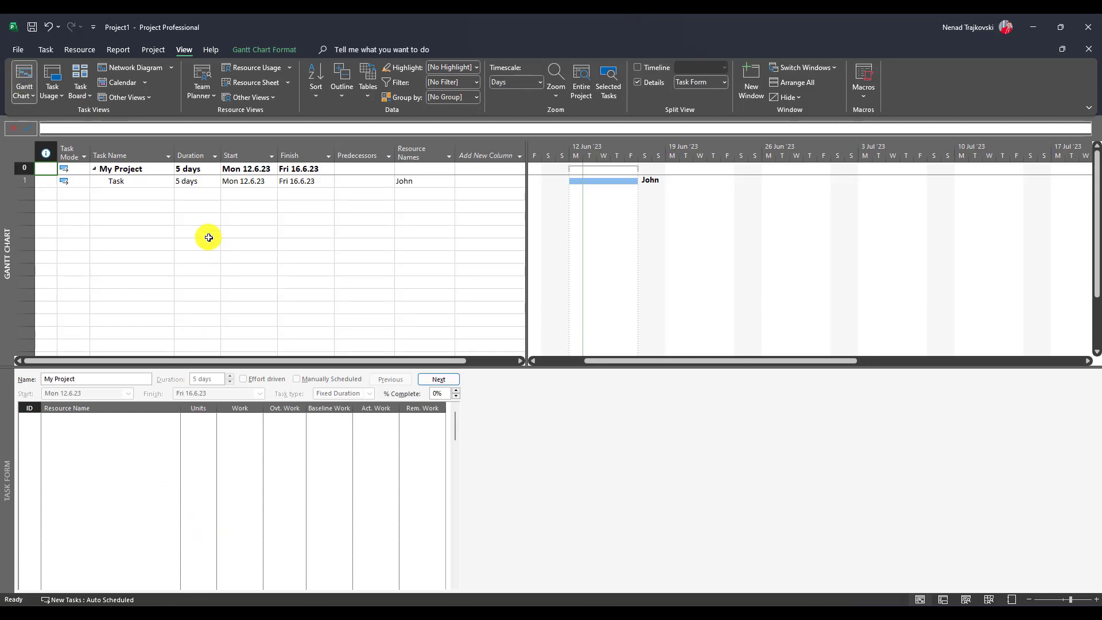
left_click(160, 180)
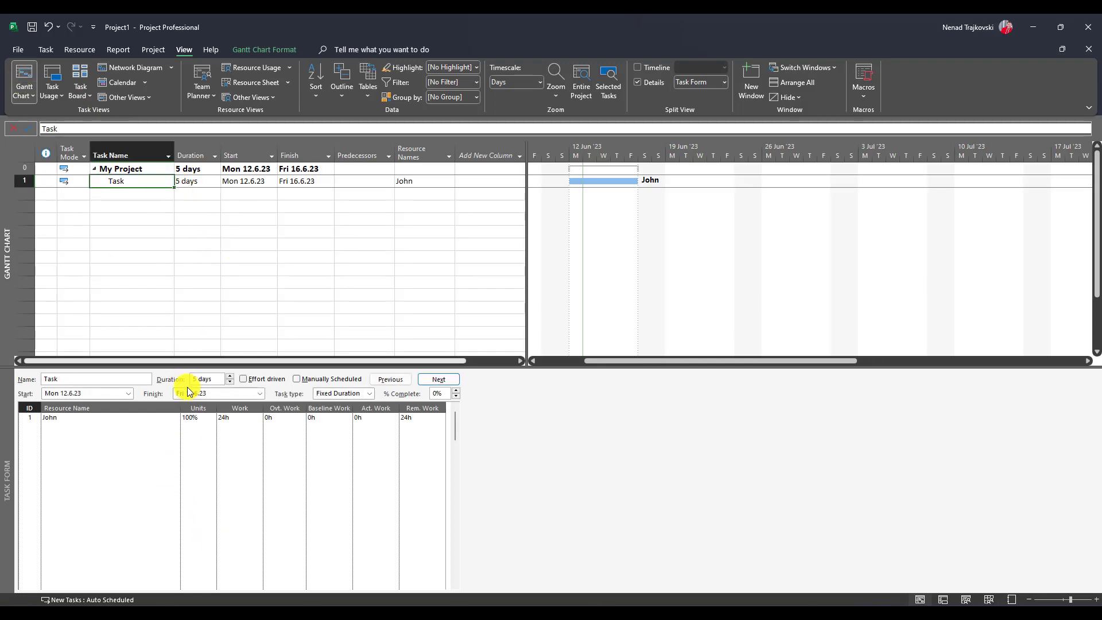
left_click(175, 421)
left_click(175, 418)
left_click(146, 434)
left_click(388, 381)
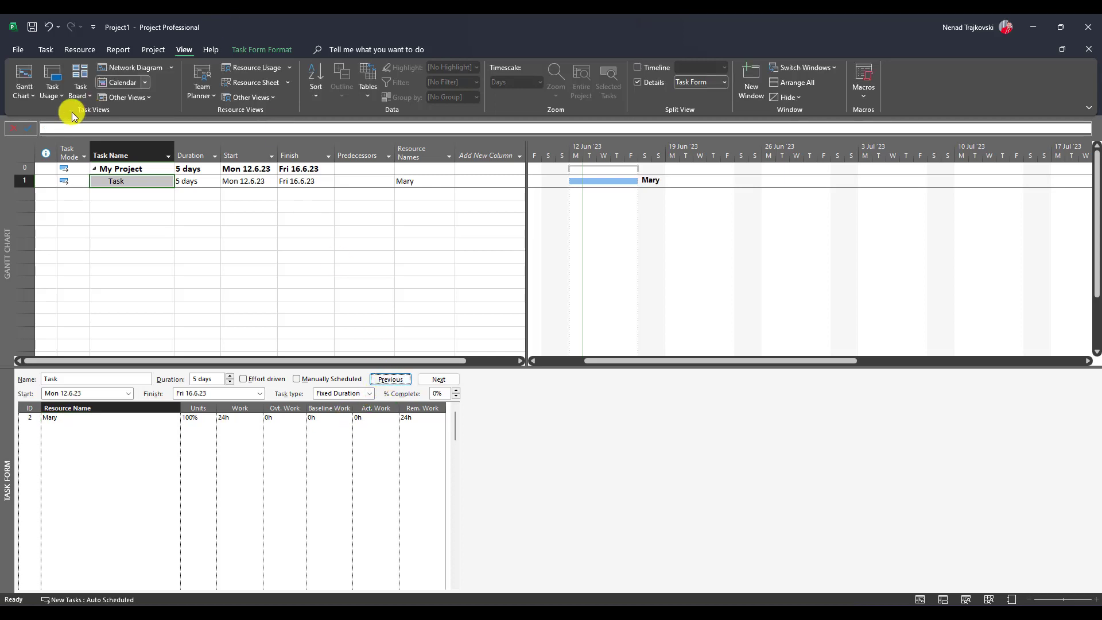
left_click(112, 229)
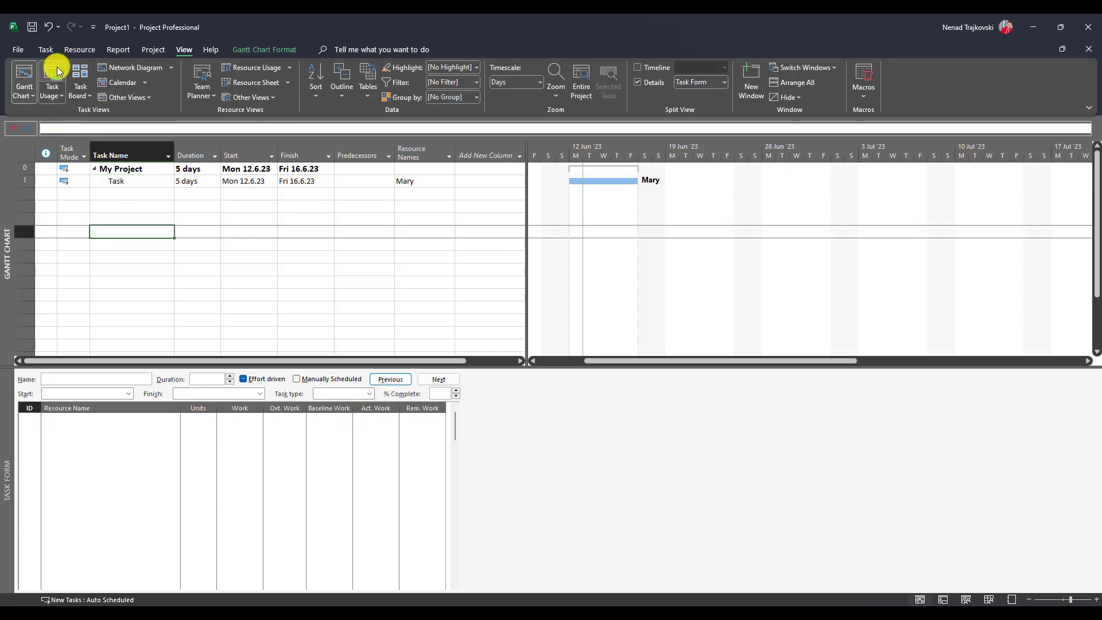
left_click(57, 68)
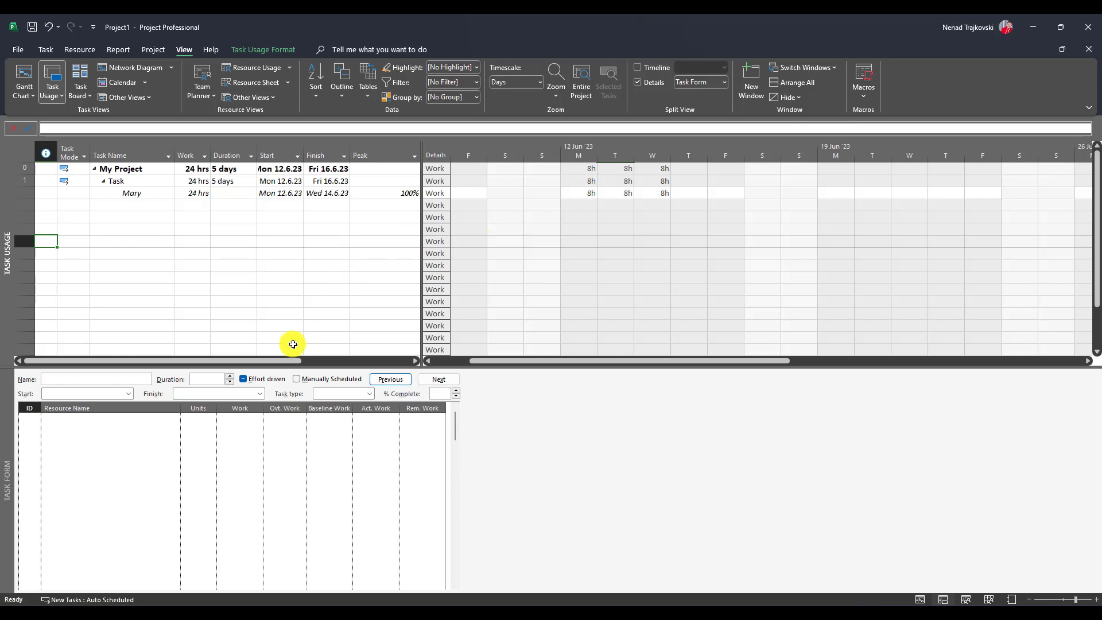
left_click(142, 193)
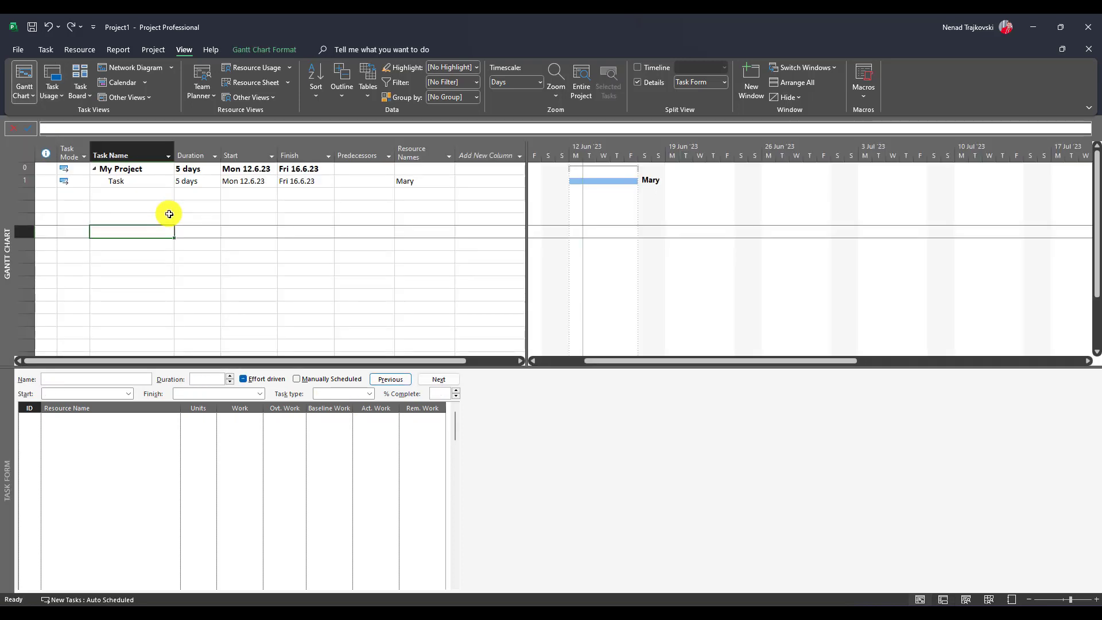
Undo the swap to restore John and return to the Task Usage view.
key("ctrl+z")
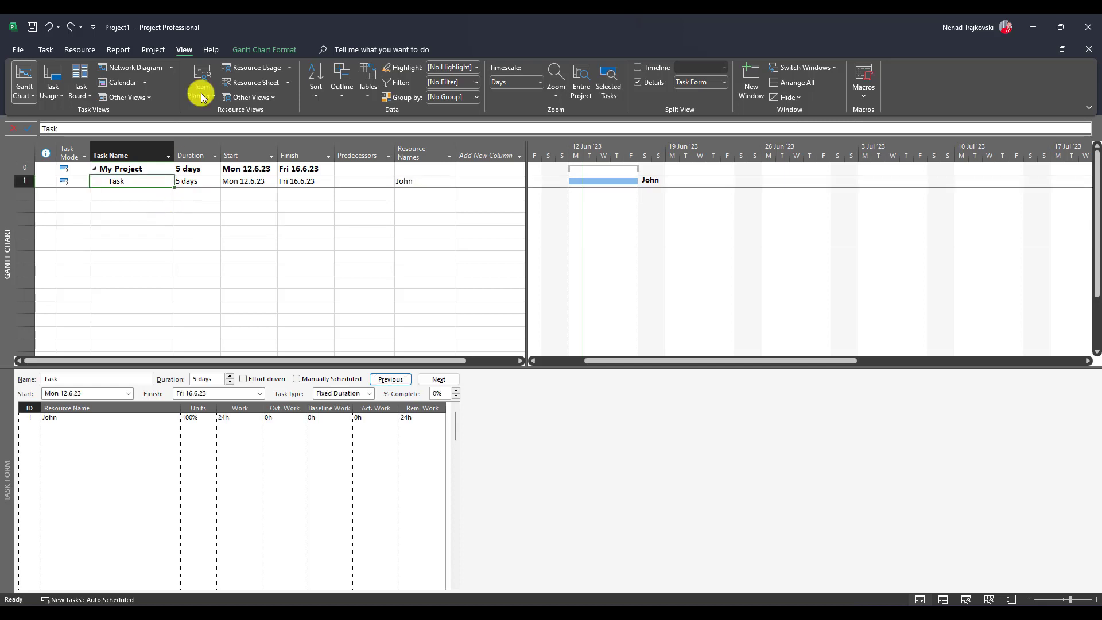
left_click(245, 224)
left_click(264, 82)
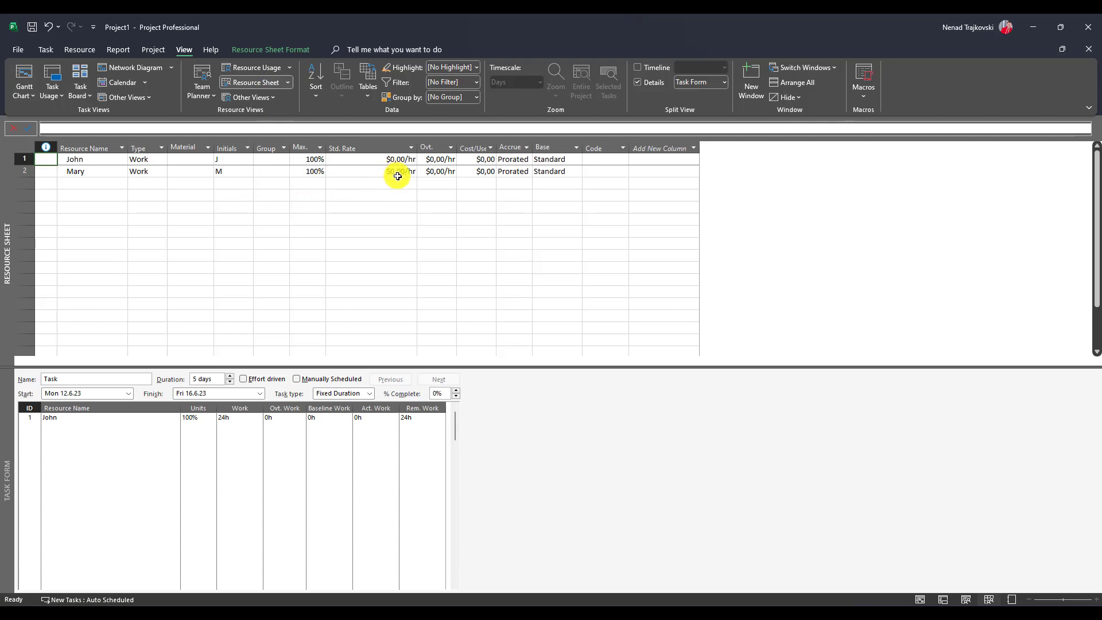
left_click(25, 74)
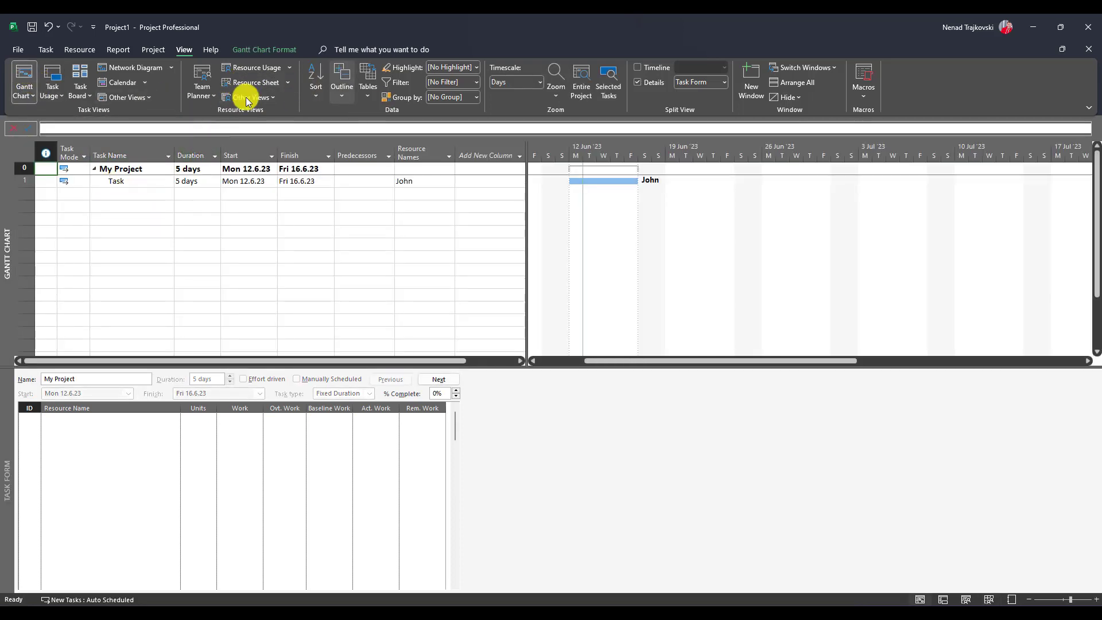
left_click(50, 81)
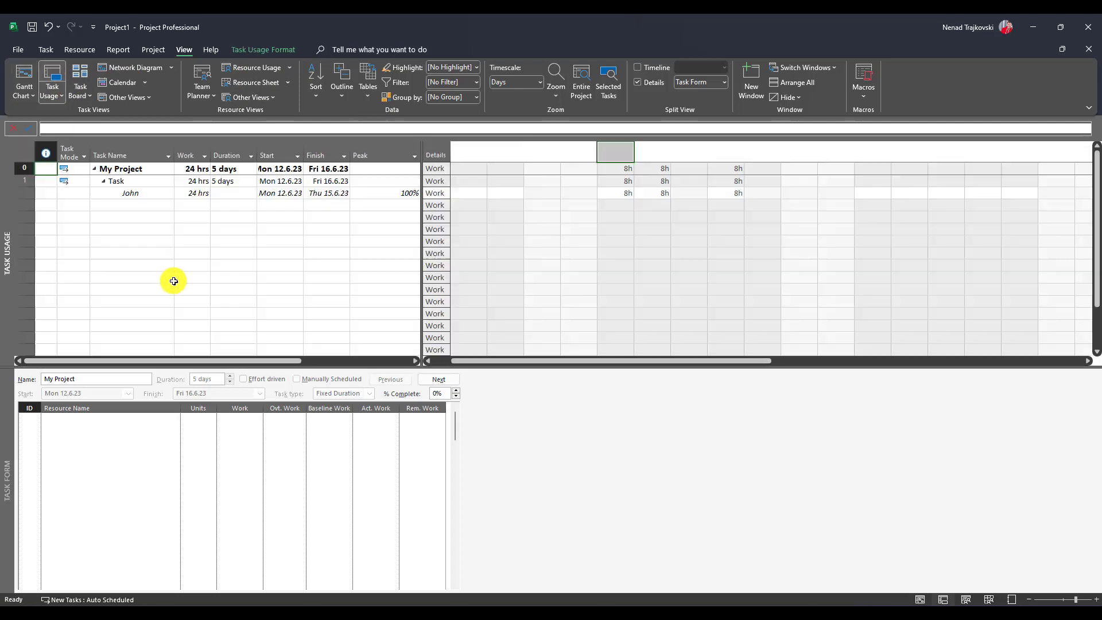
Select John's assignment and delete his name from the Task Form resources.
left_click(149, 192)
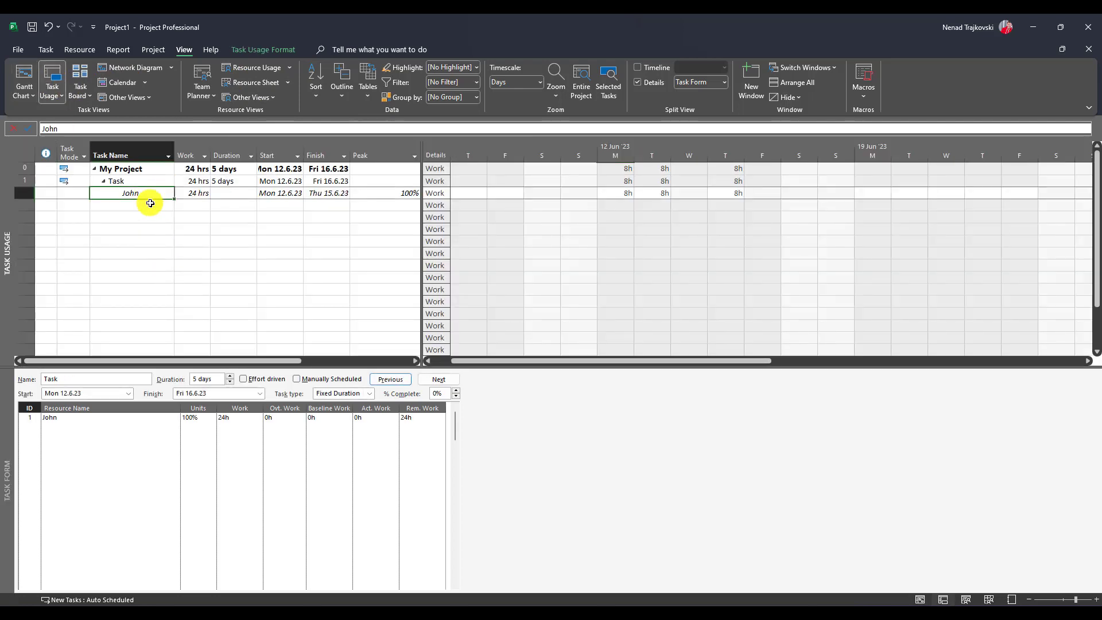
left_click(151, 410)
key("Delete")
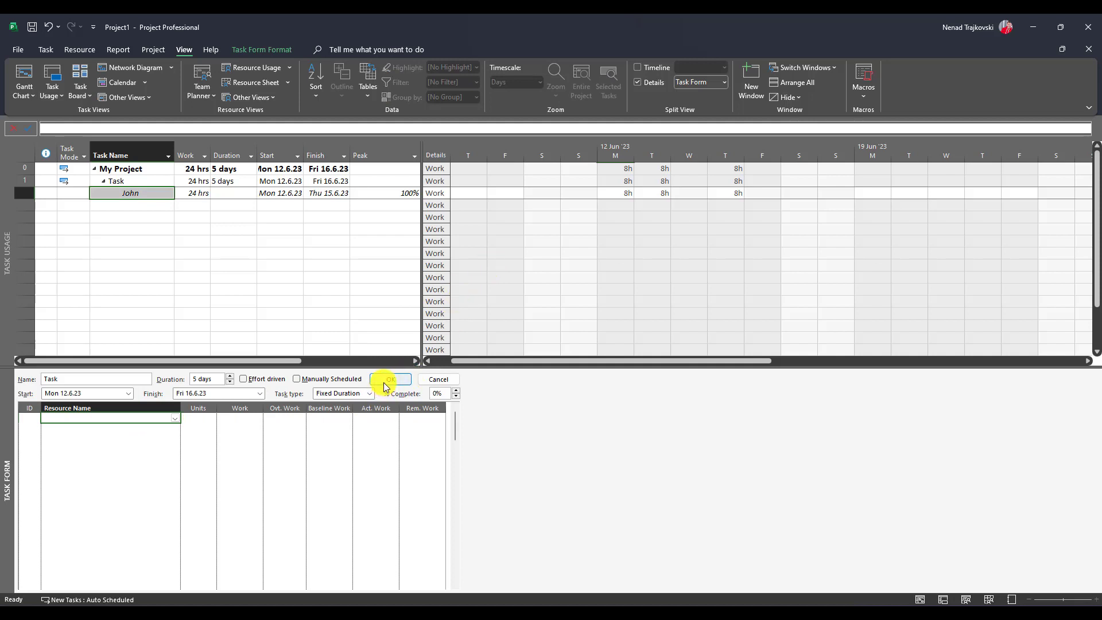
Confirm John's removal, assign Mary alone for 40 hrs of work, then delete Mary's assignment.
left_click(389, 380)
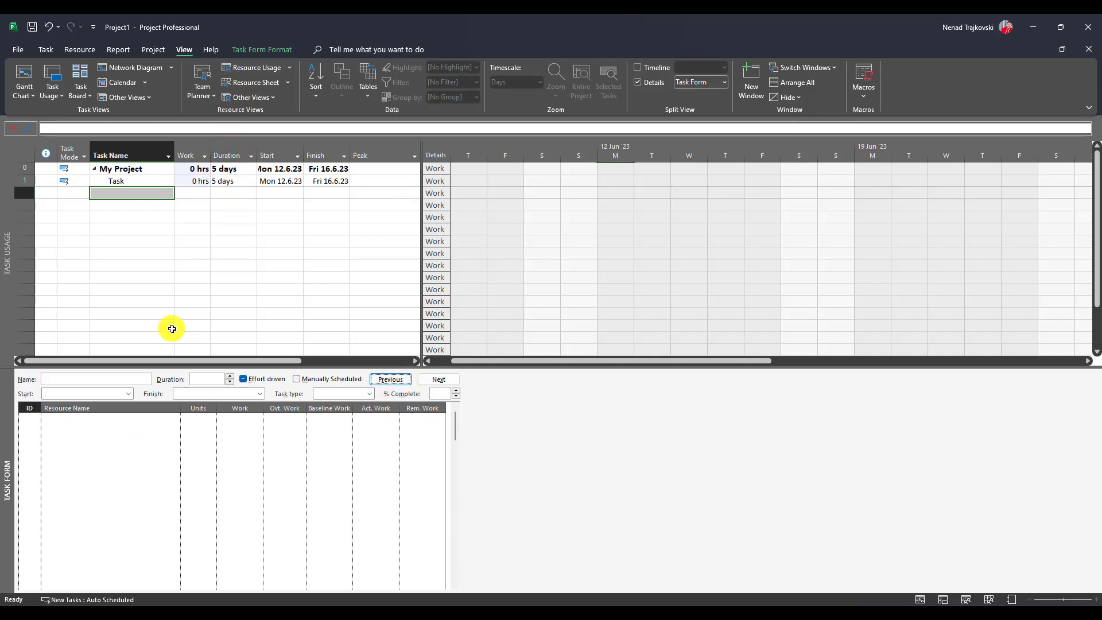
left_click(156, 180)
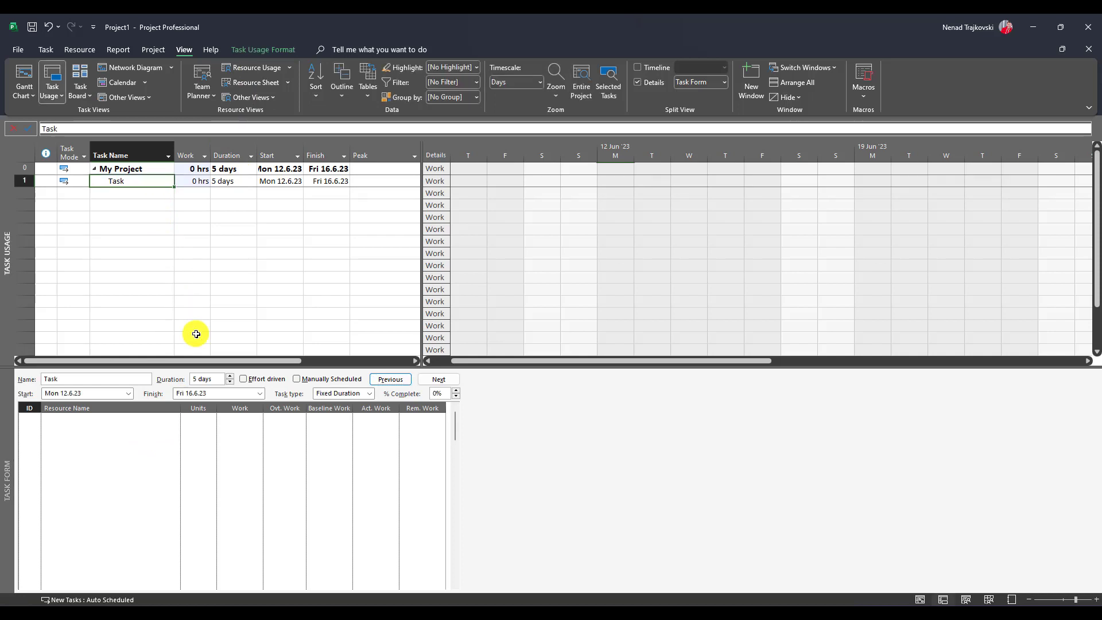
left_click(175, 418)
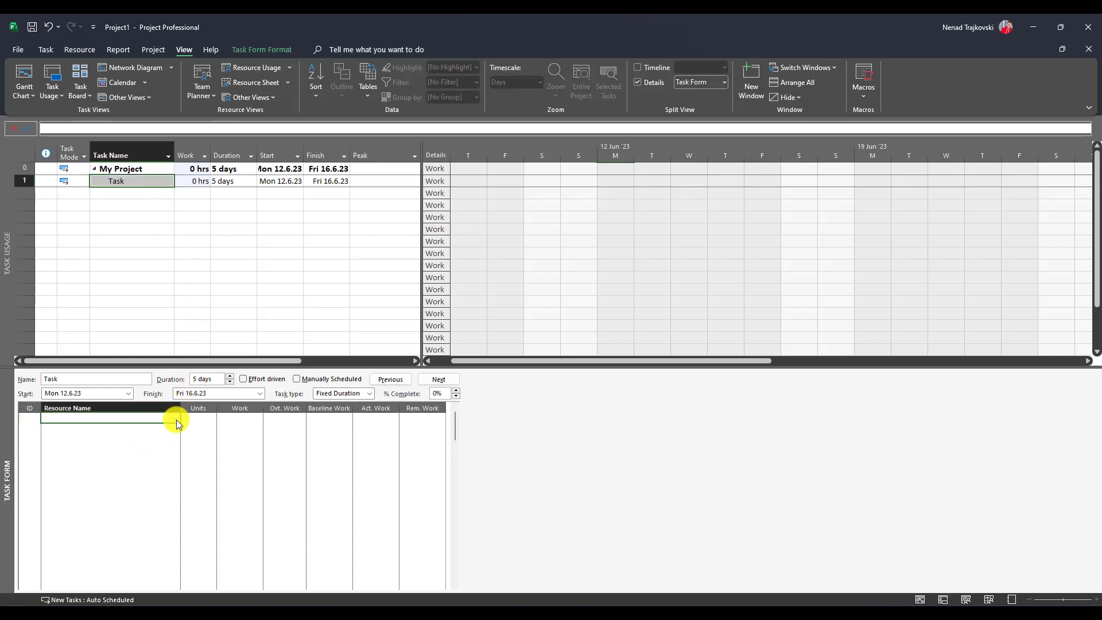
left_click(175, 418)
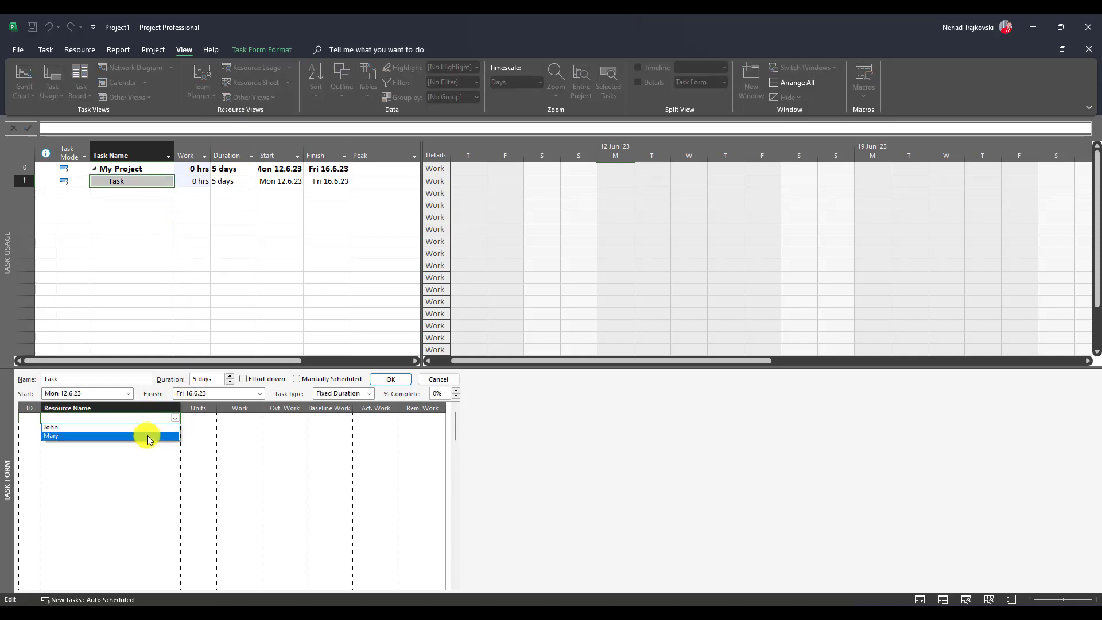
left_click(147, 436)
left_click(382, 380)
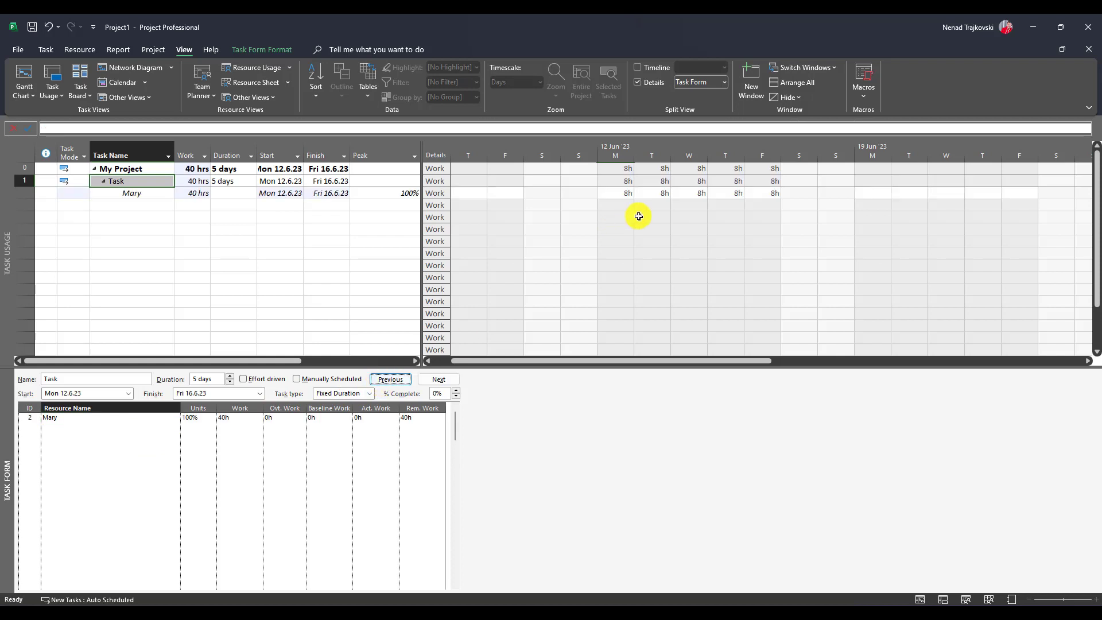
left_click(663, 192)
key("Delete")
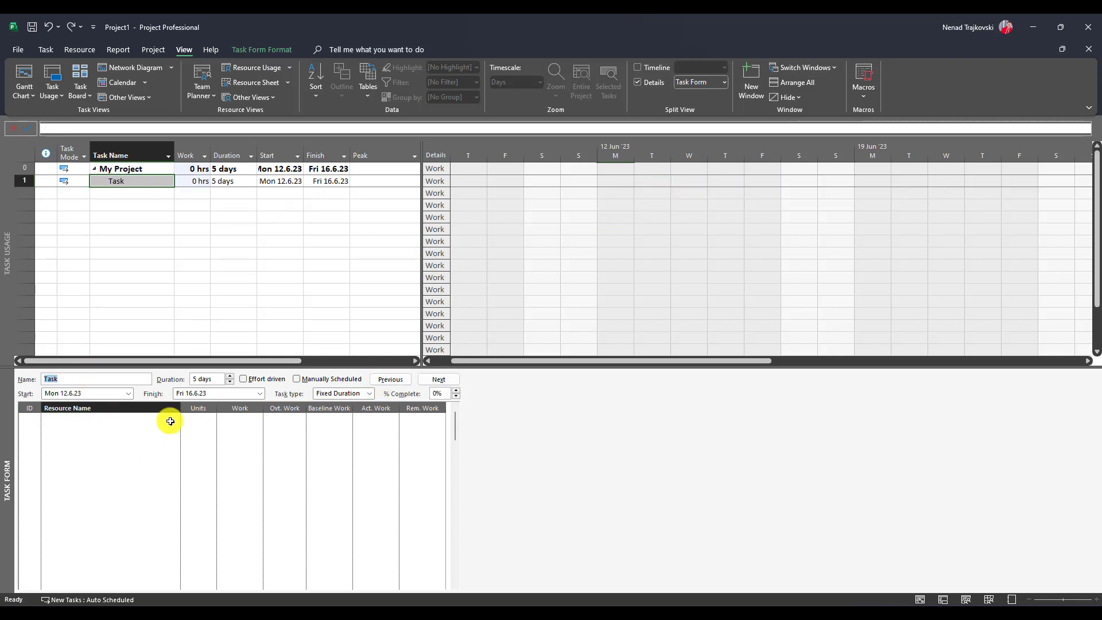
Assign John back to Task in the Task Form.
left_click(170, 421)
left_click(174, 418)
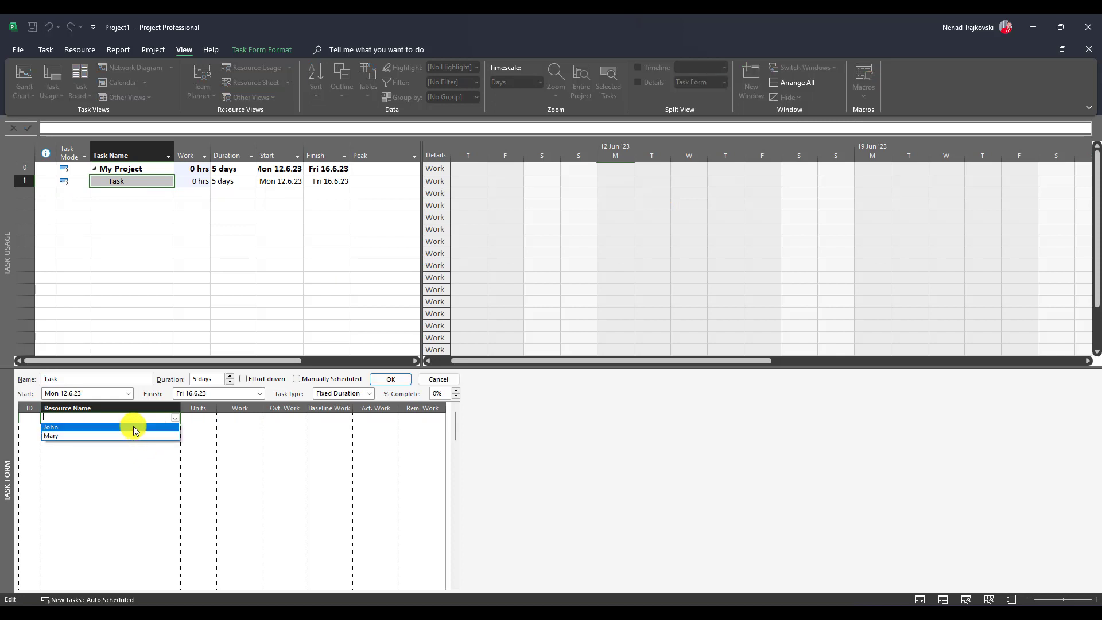
left_click(175, 426)
left_click(390, 379)
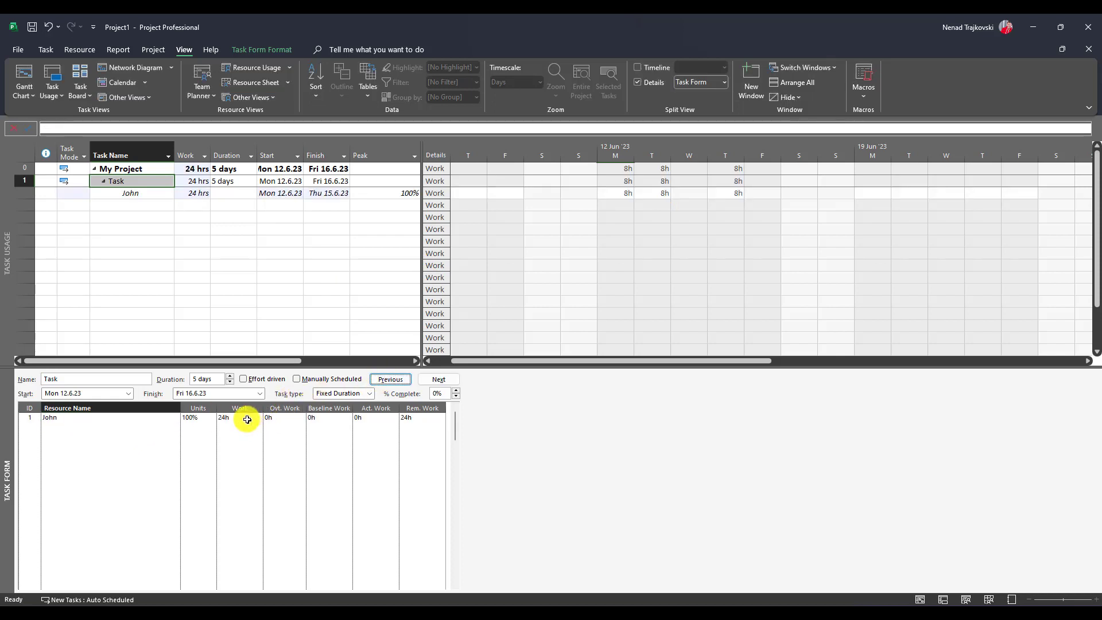
Replace John with Mary in the same resource cell, keeping 24 hrs finishing Wed 14.6.23.
left_click(161, 419)
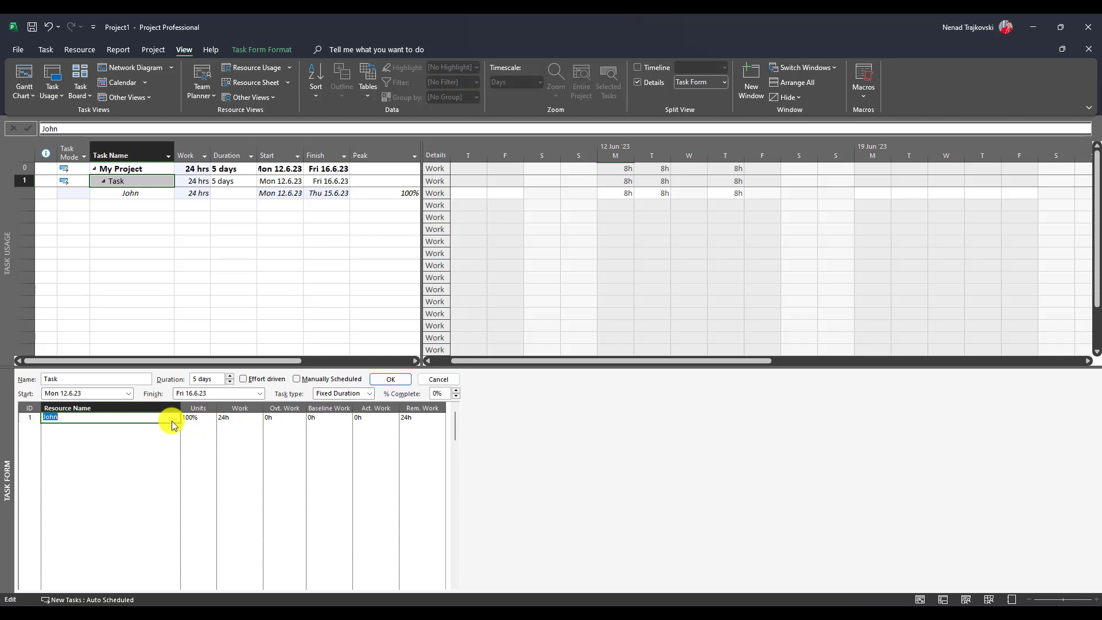
left_click(174, 418)
left_click(162, 434)
left_click(386, 378)
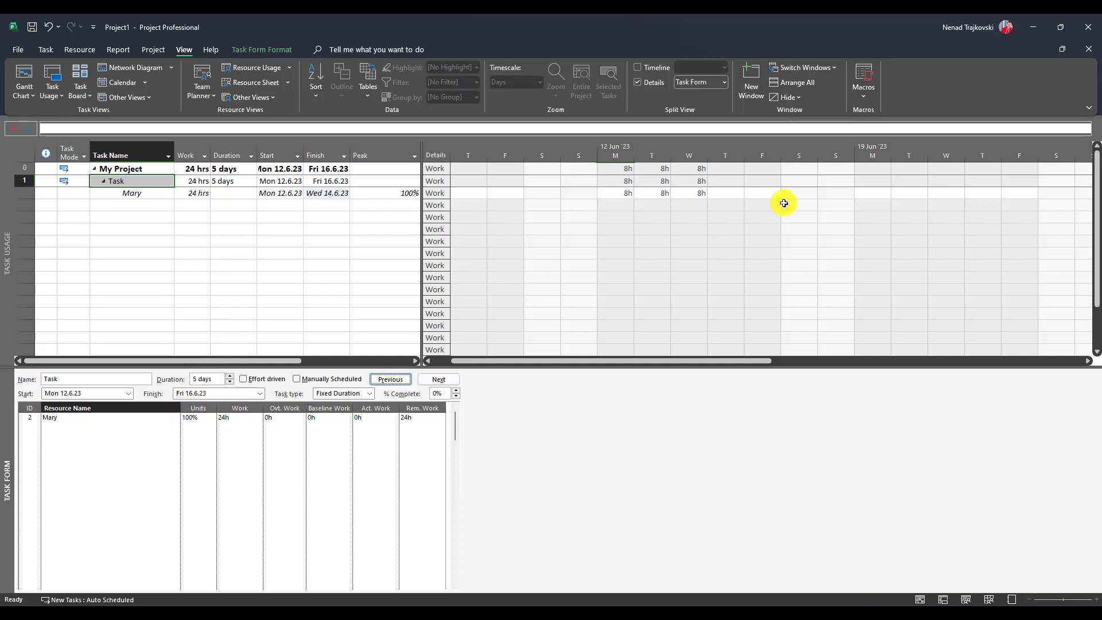
Undo to restore John, then add Mary on the second resource line of Task.
key("ctrl+z")
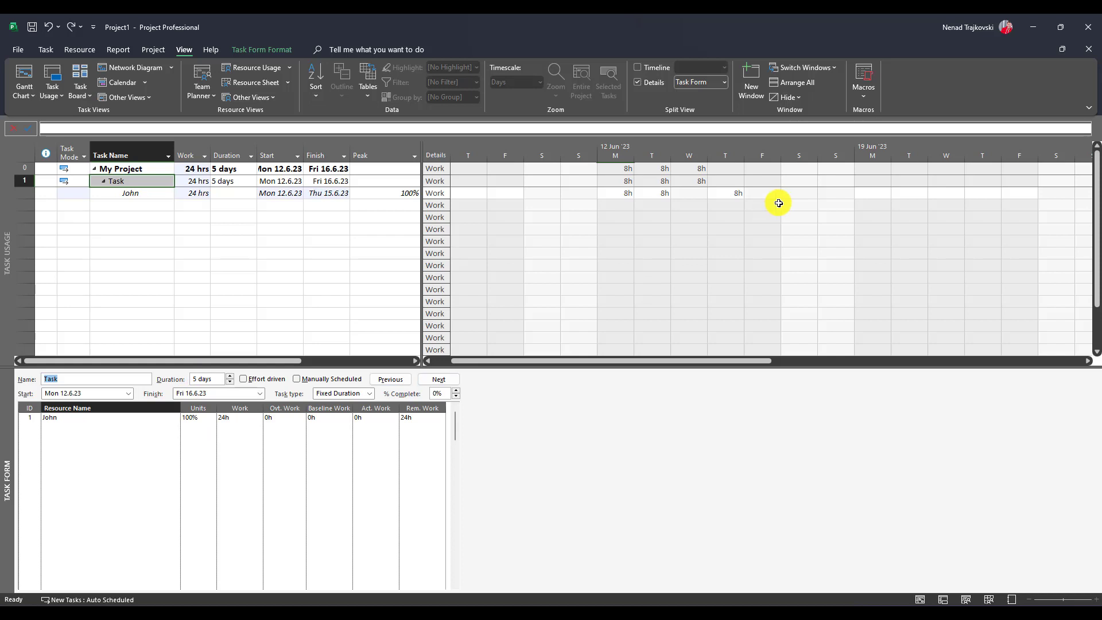
left_click(160, 419)
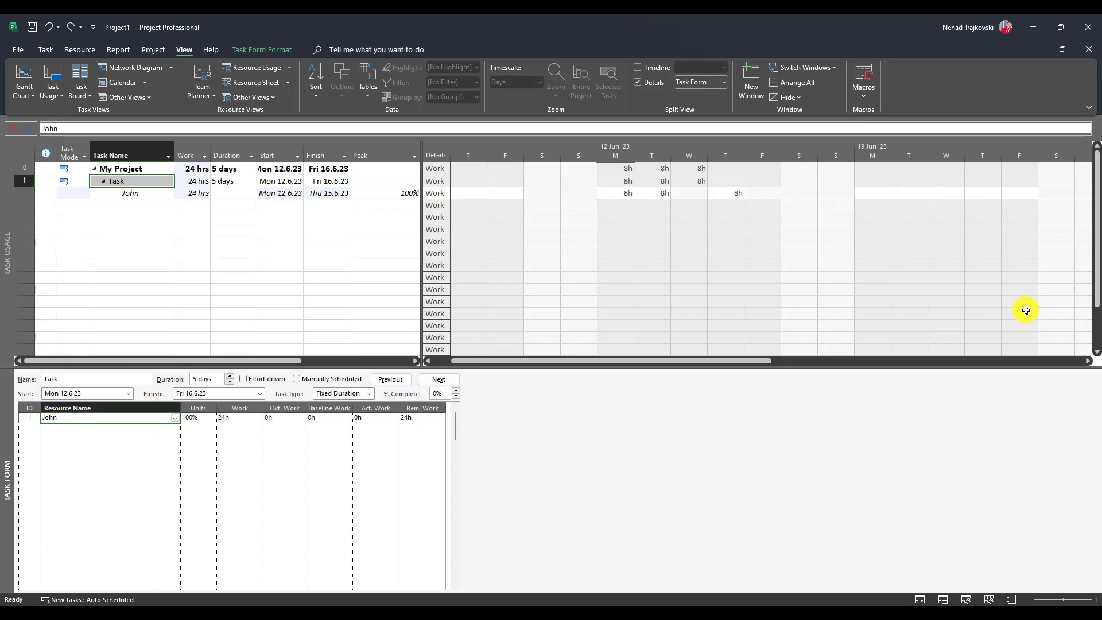
left_click(176, 431)
left_click(175, 429)
left_click(140, 447)
Delete John so Mary alone works 40 hrs, finishing Fri 16.6.23.
left_click(140, 417)
key("Delete")
left_click(391, 381)
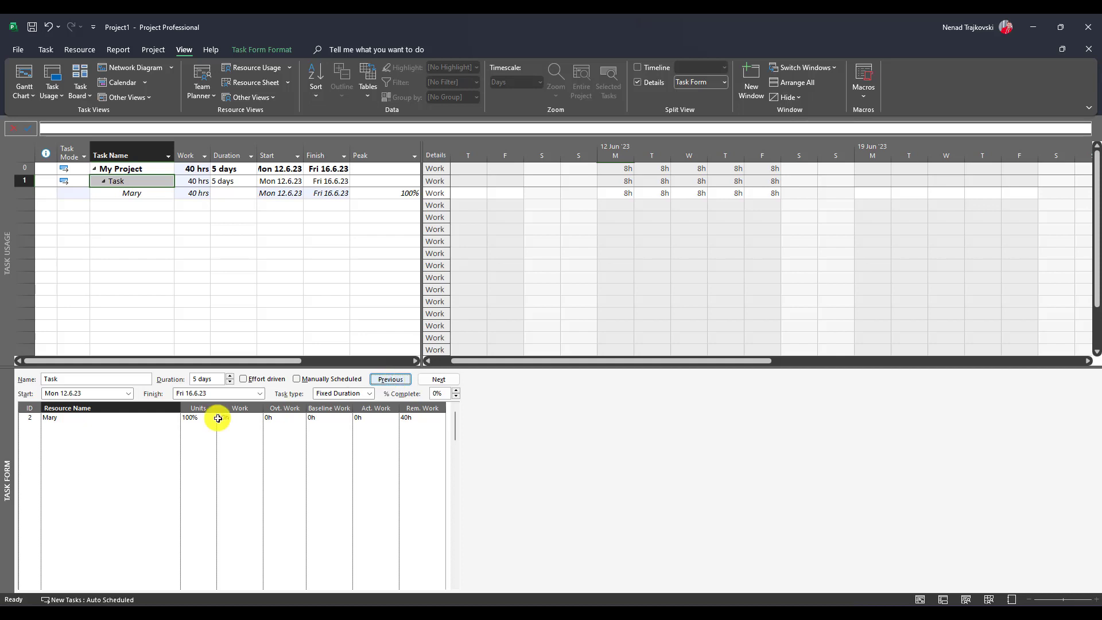
Undo the resource swap to restore John on Task at 24 hrs, leaving the Resource Name entry unchanged.
key("ctrl+z")
left_click(170, 416)
left_click(175, 418)
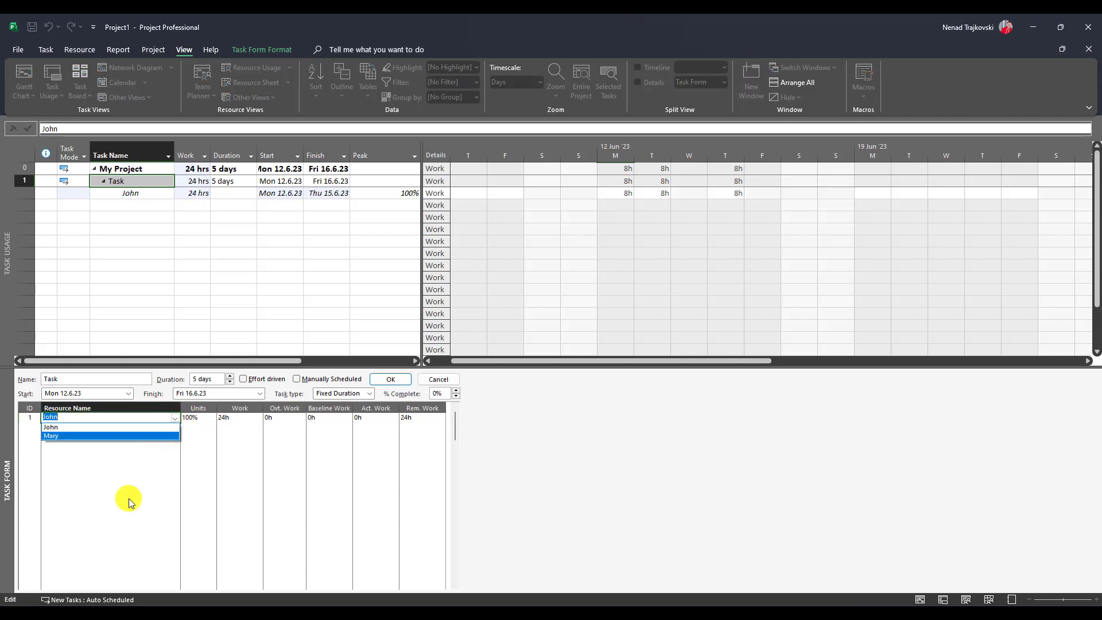
left_click(290, 269)
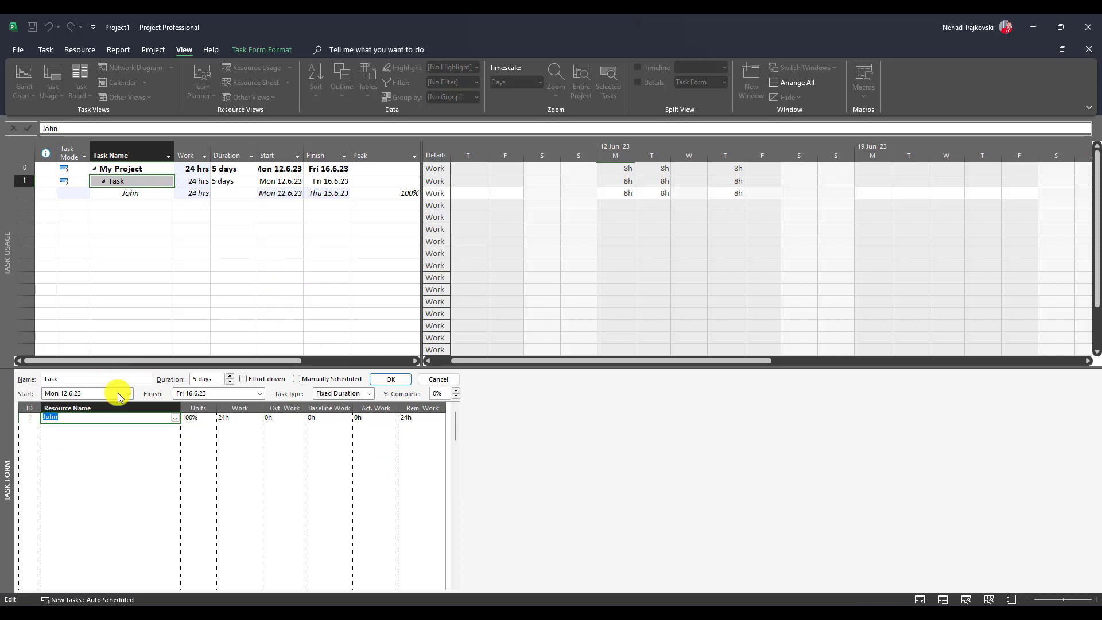
key("Escape")
left_click(128, 434)
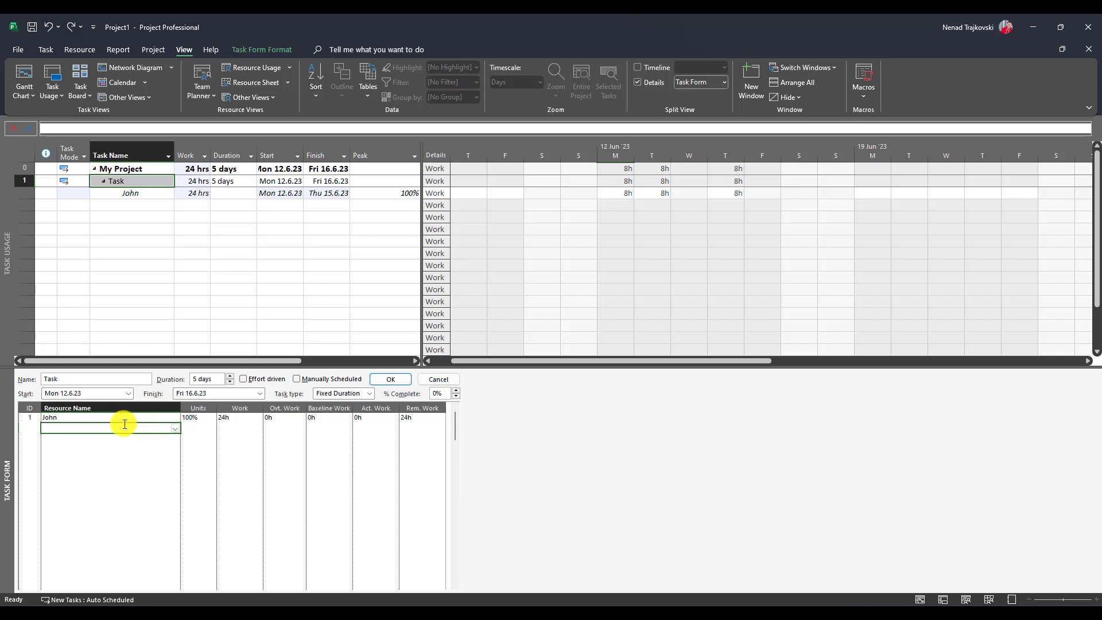
left_click(226, 292)
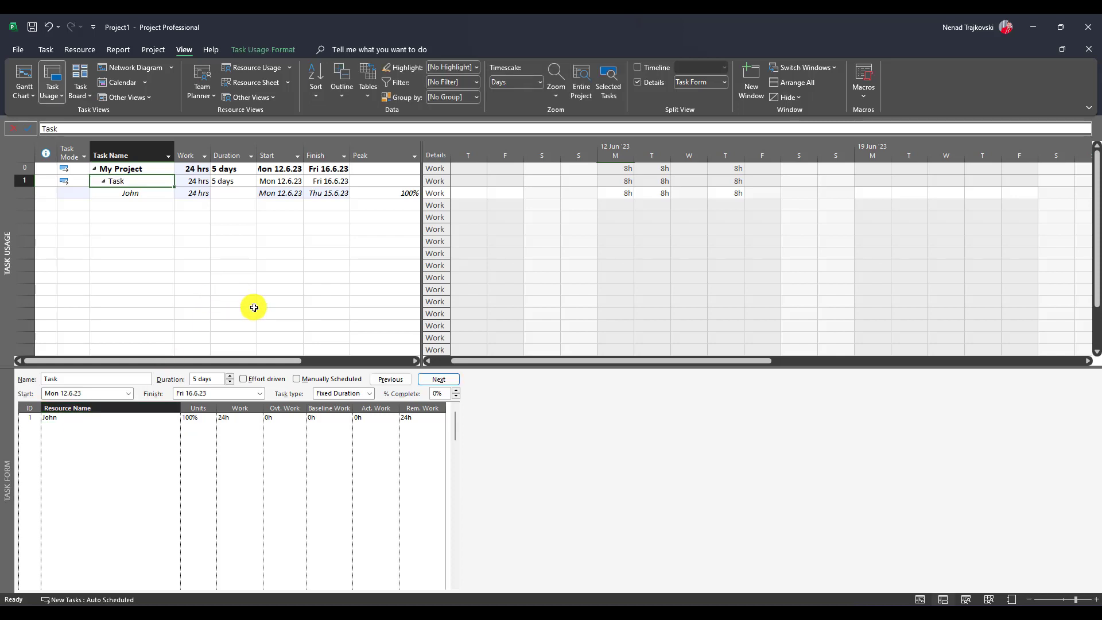